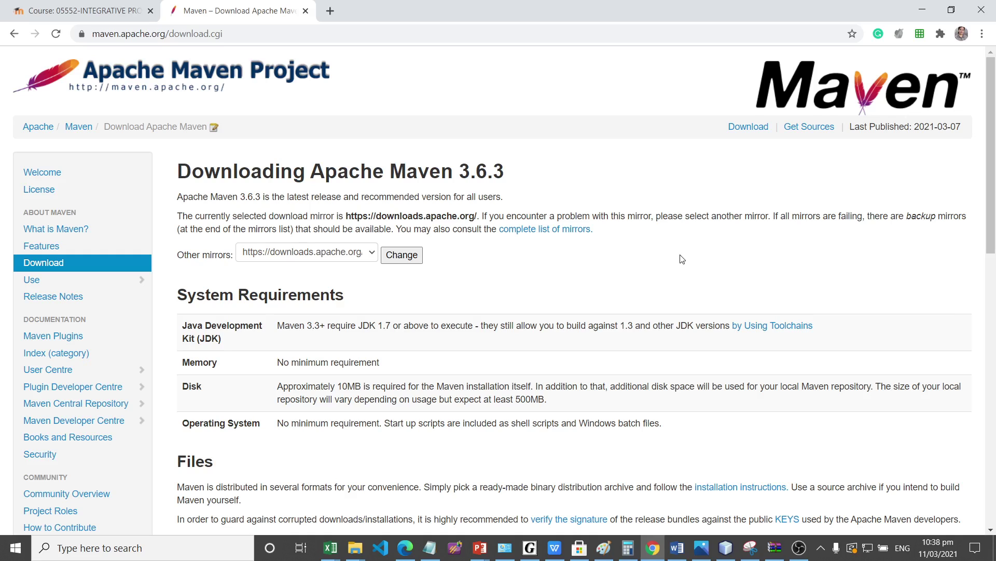
- Review the system requirements and the list of Maven 3.6.3 archive files on the download page
scroll(591, 291, "down", 1)
scroll(591, 291, "down", 5)
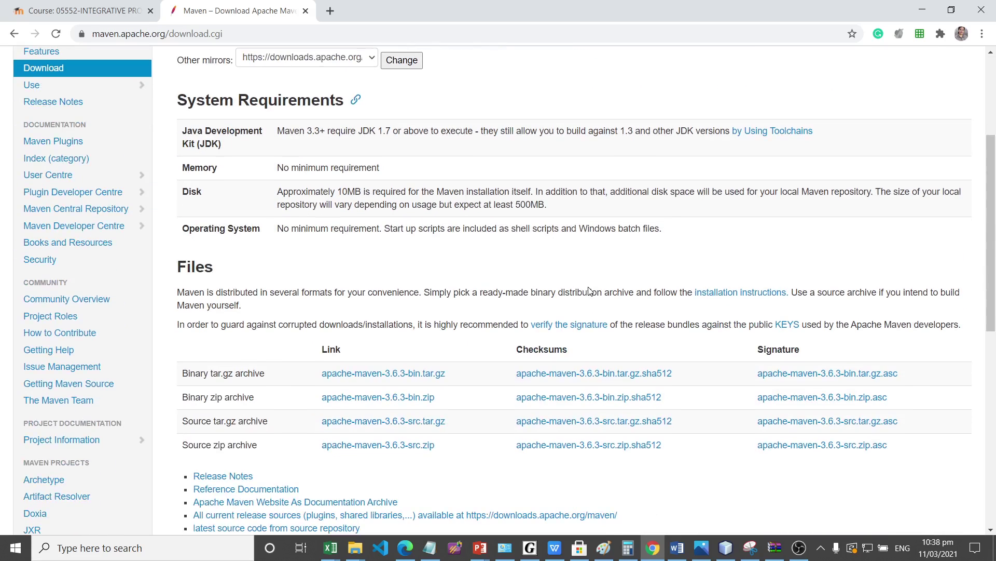
scroll(591, 291, "down", 1)
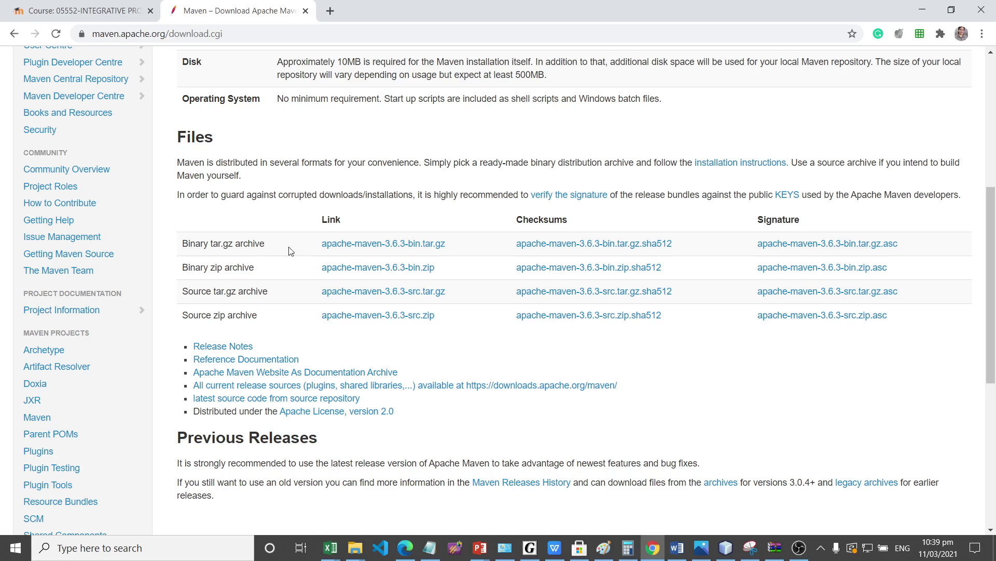
- Switch to the Downloads folder in File Explorer, open apache-maven-3.6.3-bin.tar.gz in WinRAR and browse its apache-maven-3.6.3 folder
left_click(350, 554)
left_click(397, 496)
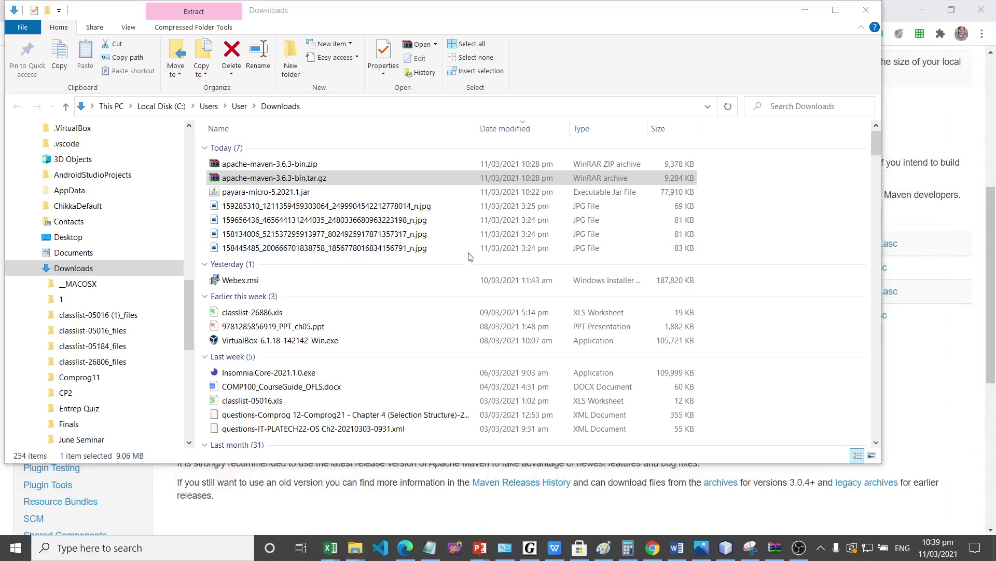
right_click(305, 175)
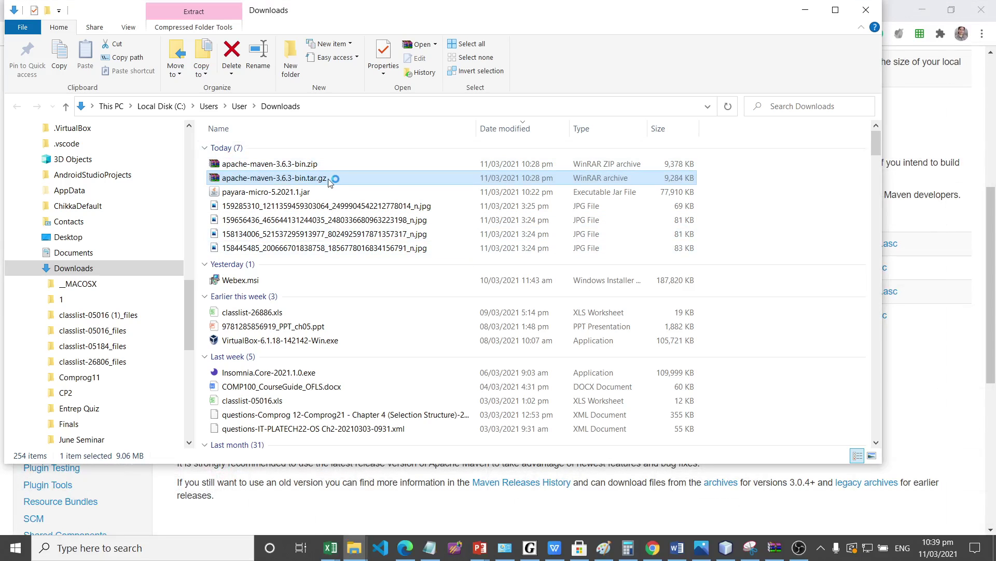
left_click(334, 186)
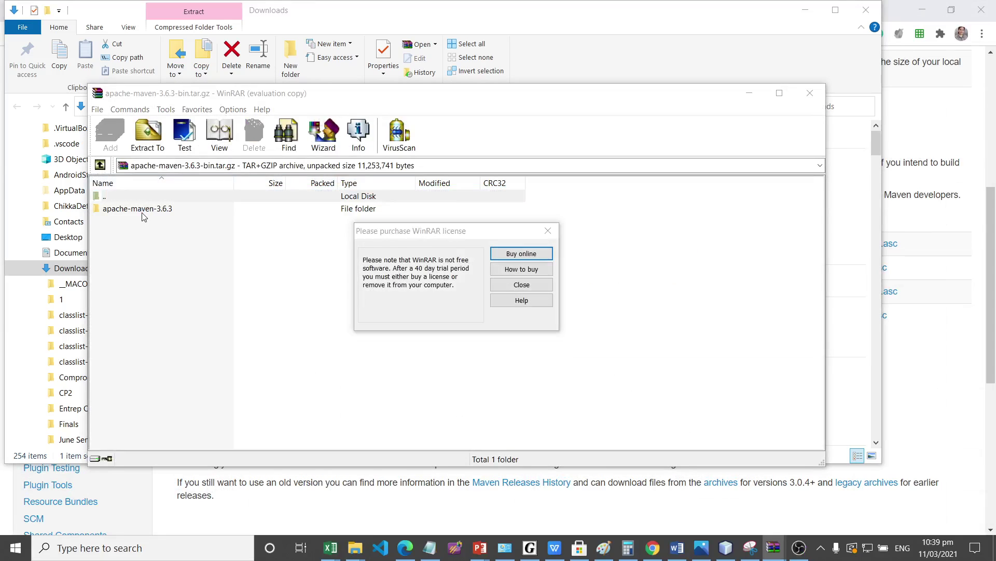
left_click(547, 230)
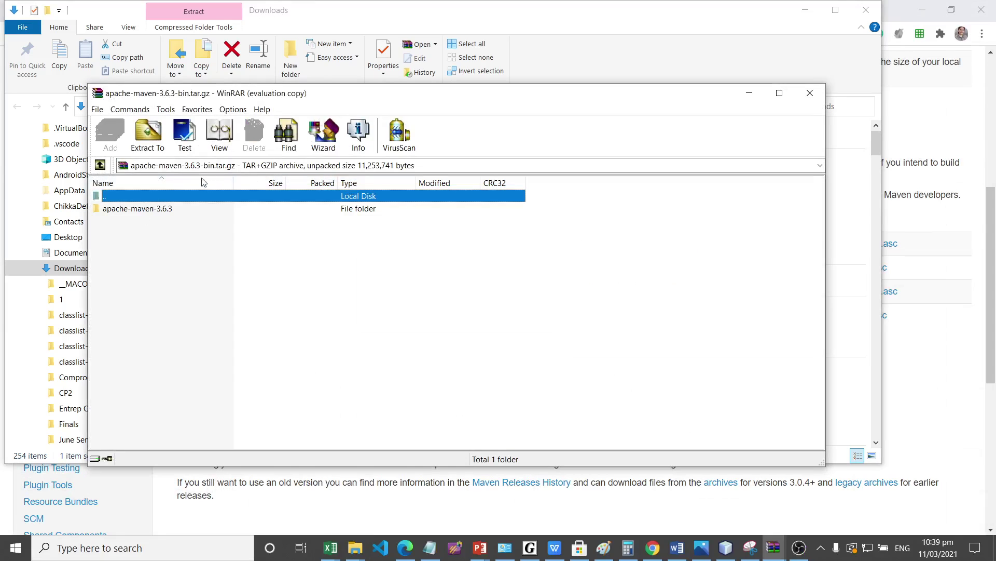
double_click(131, 209)
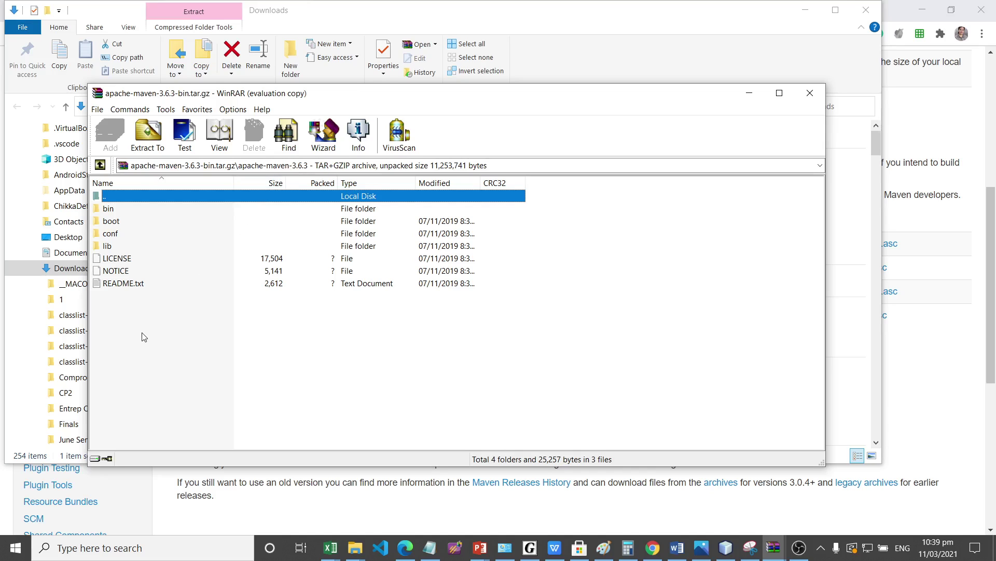
- Read through README.txt from the archive, closing both the text file and the archive when done
double_click(126, 284)
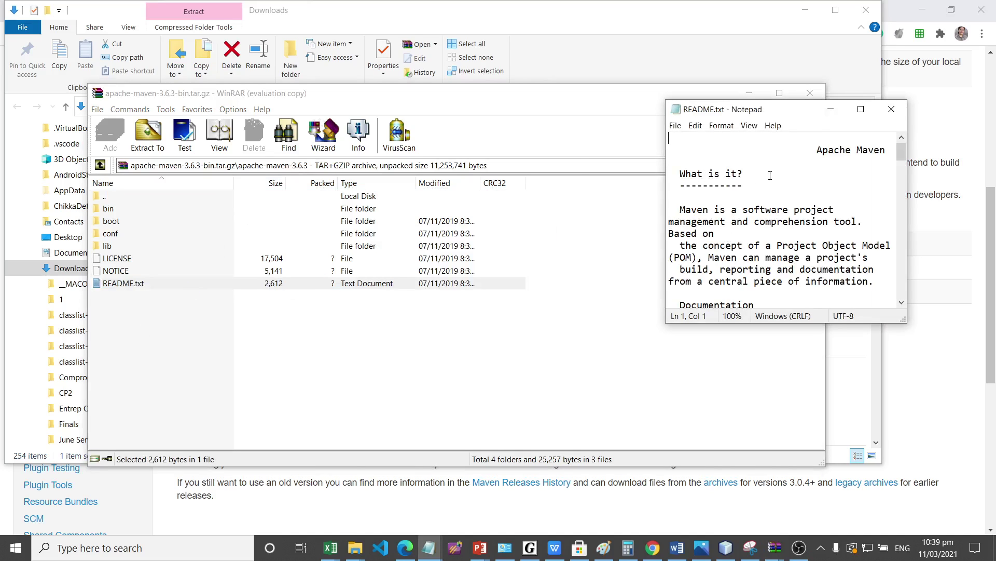
left_click_drag(732, 209, 761, 247)
scroll(784, 241, "down", 2)
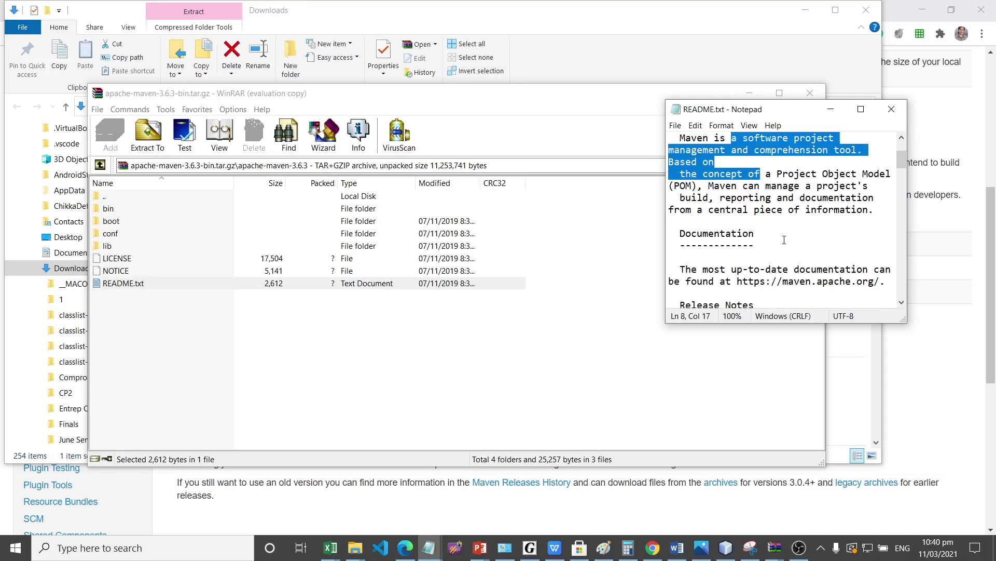
scroll(785, 241, "down", 3)
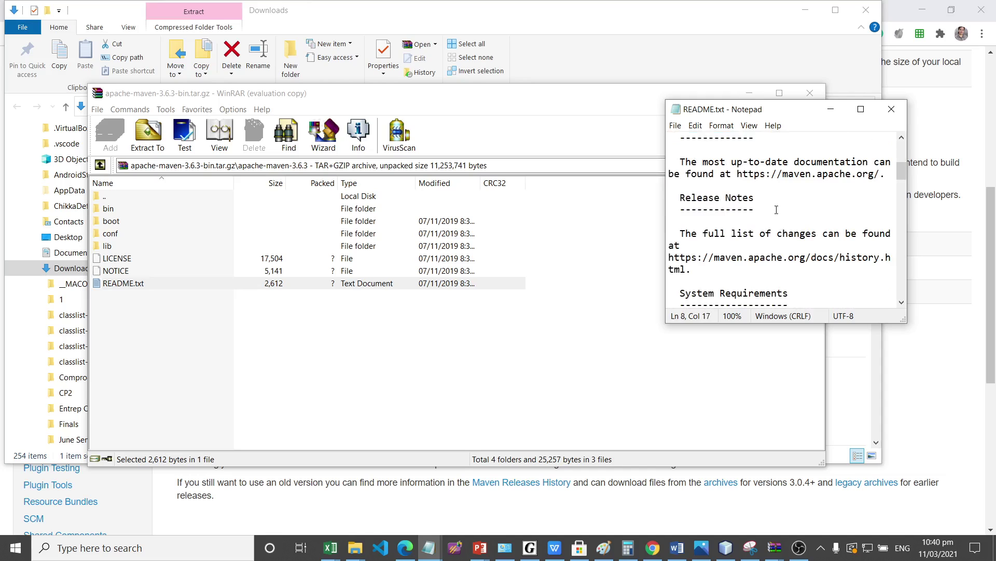
left_click(892, 109)
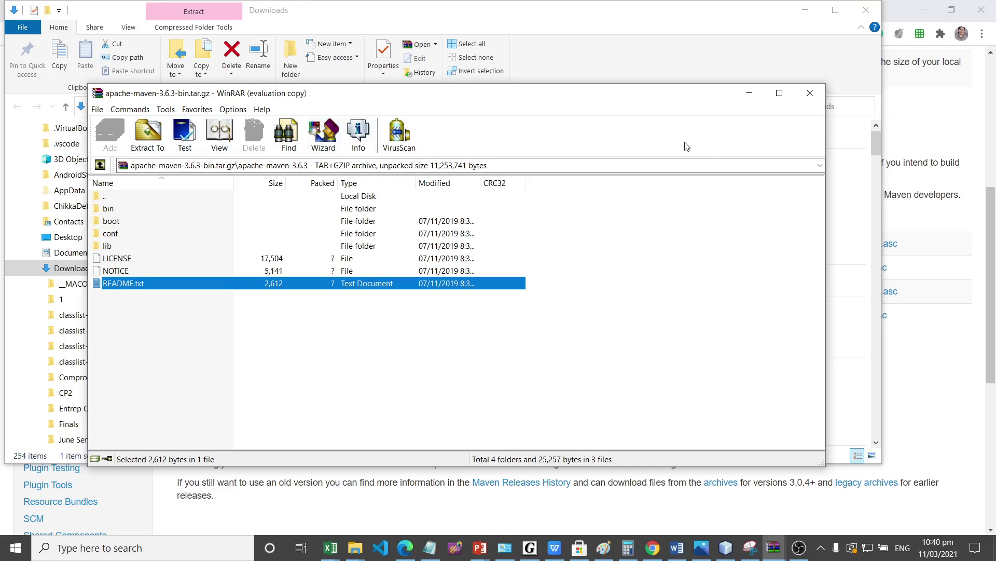
left_click(810, 93)
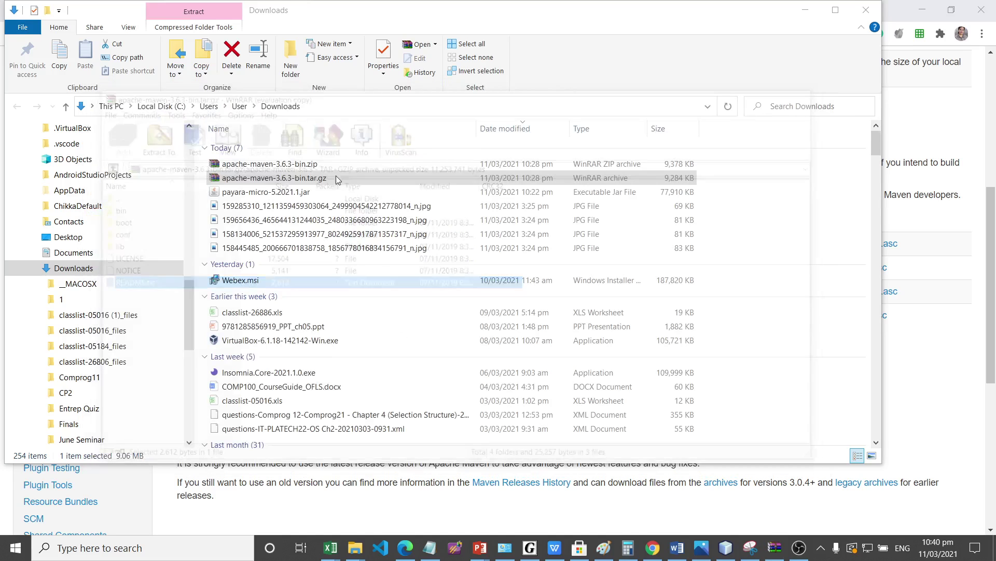
- Reopen apache-maven-3.6.3-bin.tar.gz from the Downloads folder in WinRAR and dismiss the licence reminder
double_click(276, 178)
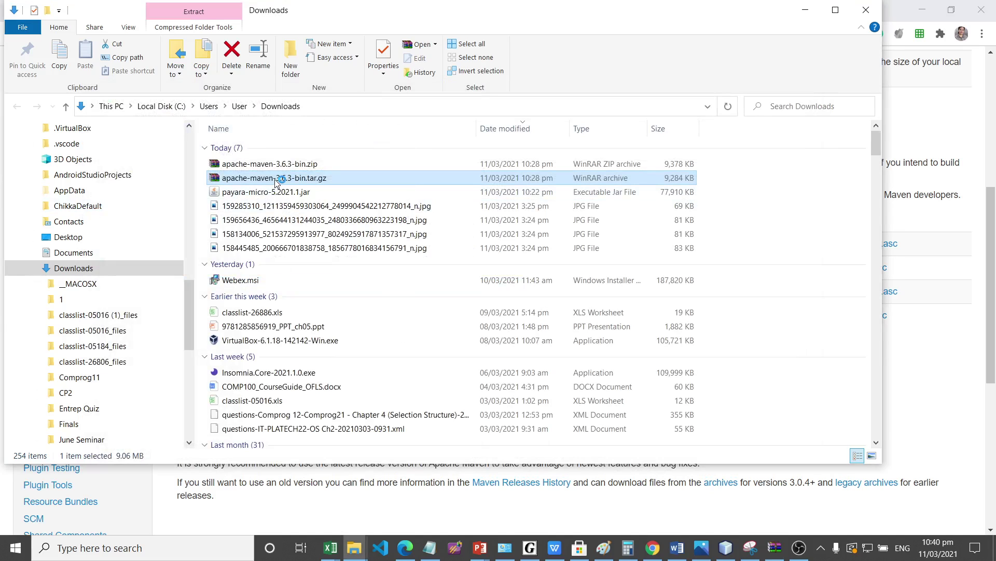
left_click(129, 210)
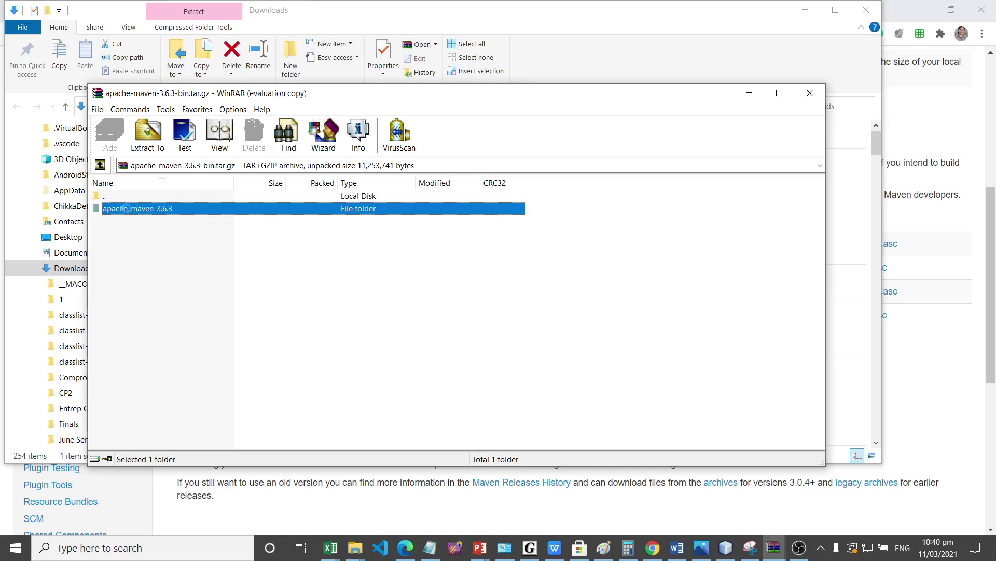
left_click(547, 231)
right_click(138, 208)
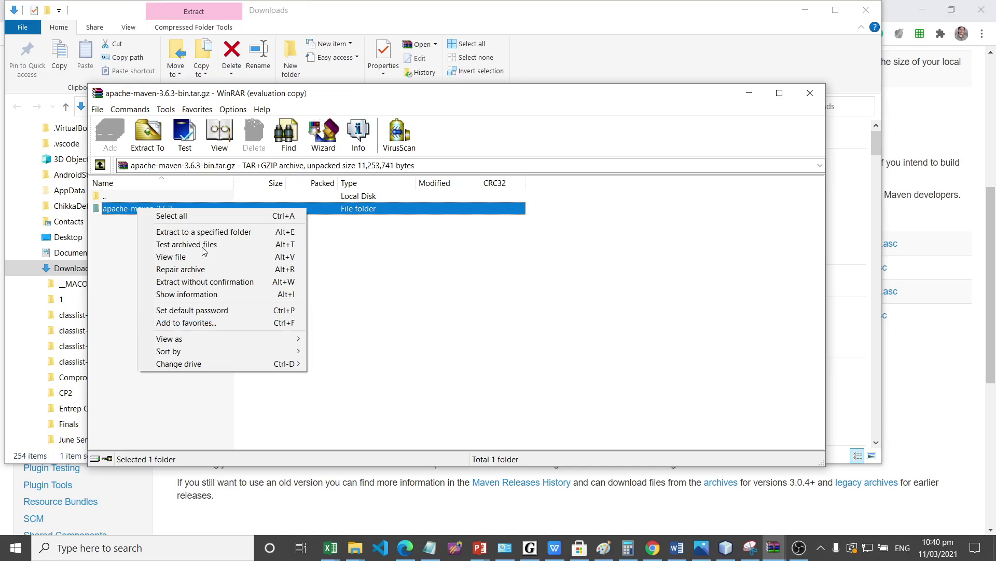
left_click(198, 217)
left_click(162, 252)
left_click(155, 213)
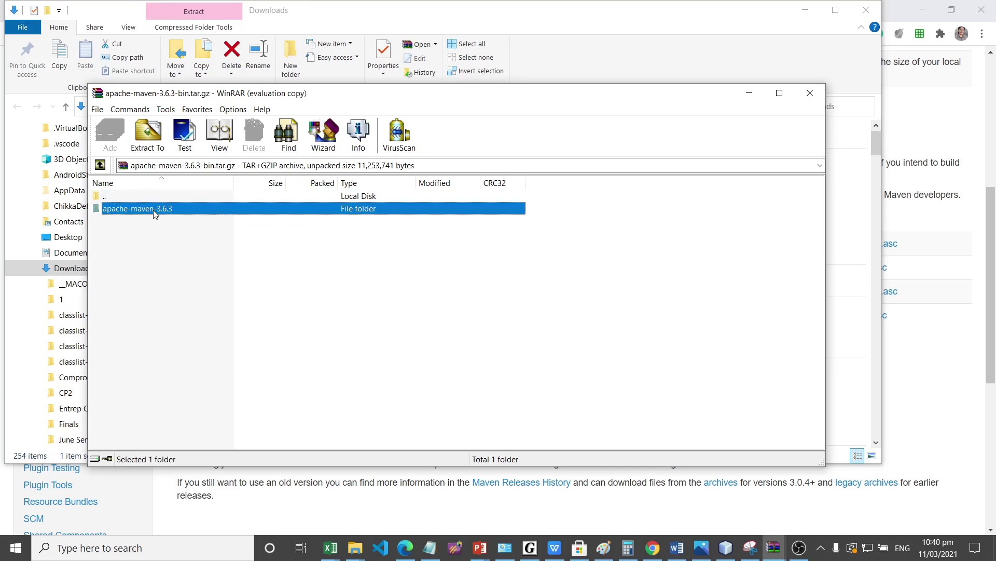
double_click(155, 213)
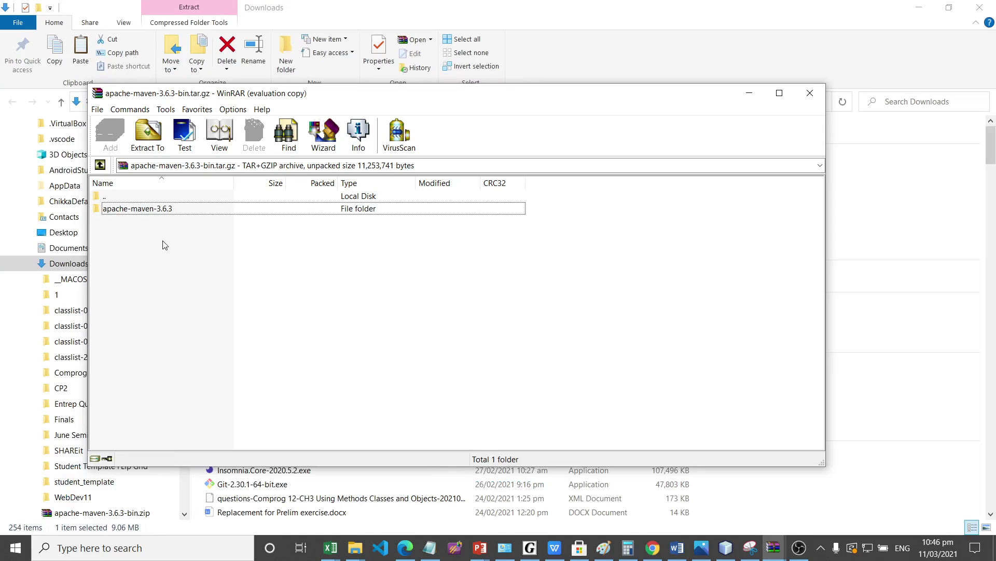
- Start extracting the apache-maven-3.6.3 folder to a specified location, choosing C:\Users\User as the destination path
left_click(144, 209)
right_click(144, 210)
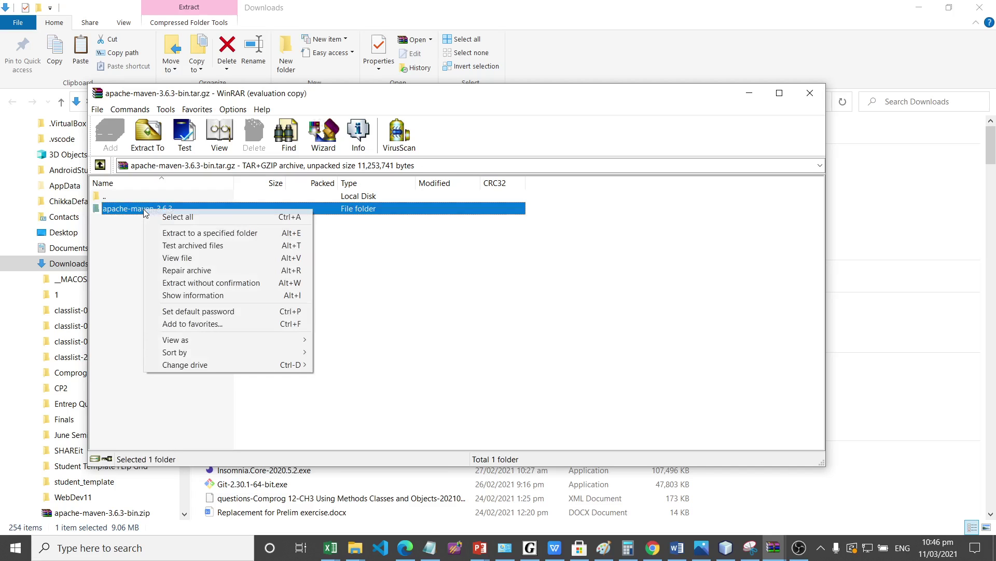
left_click(188, 233)
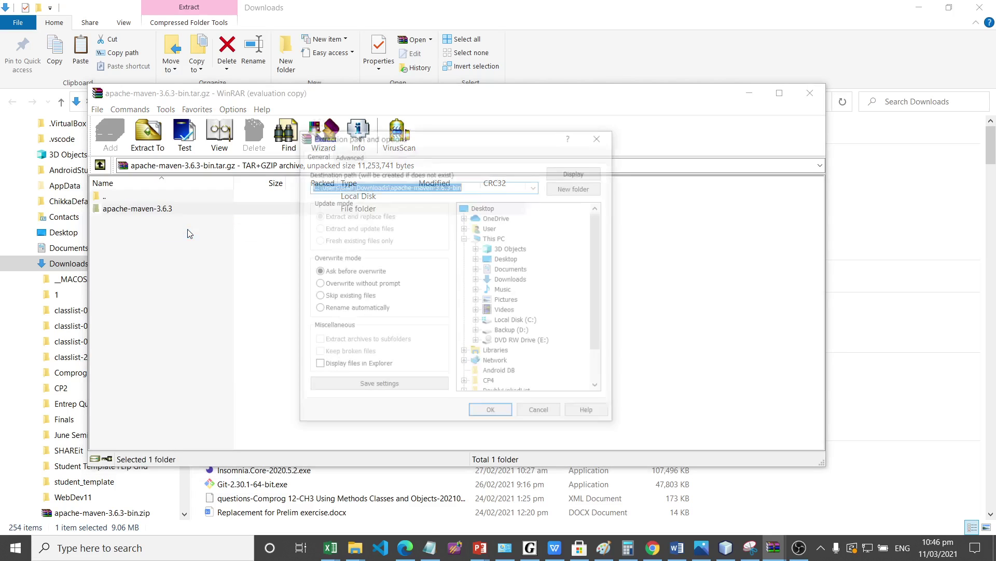
left_click(476, 326)
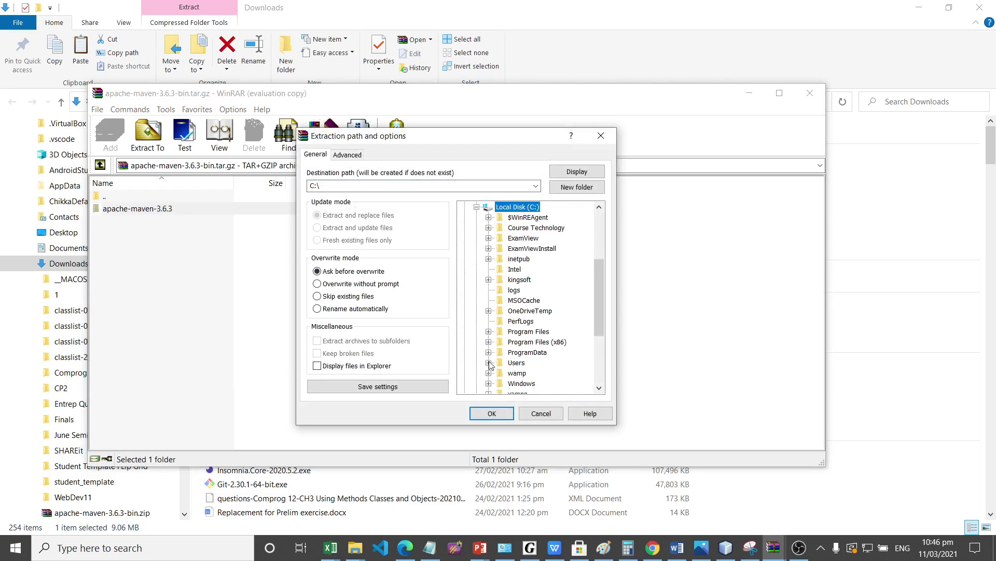
scroll(503, 314, "down", 2)
scroll(503, 315, "down", 1)
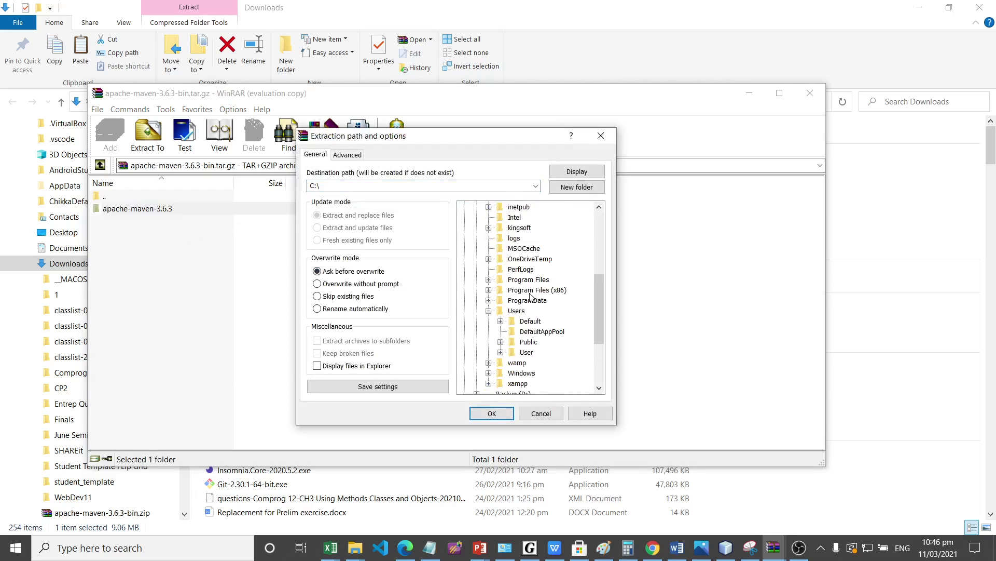
left_click(501, 353)
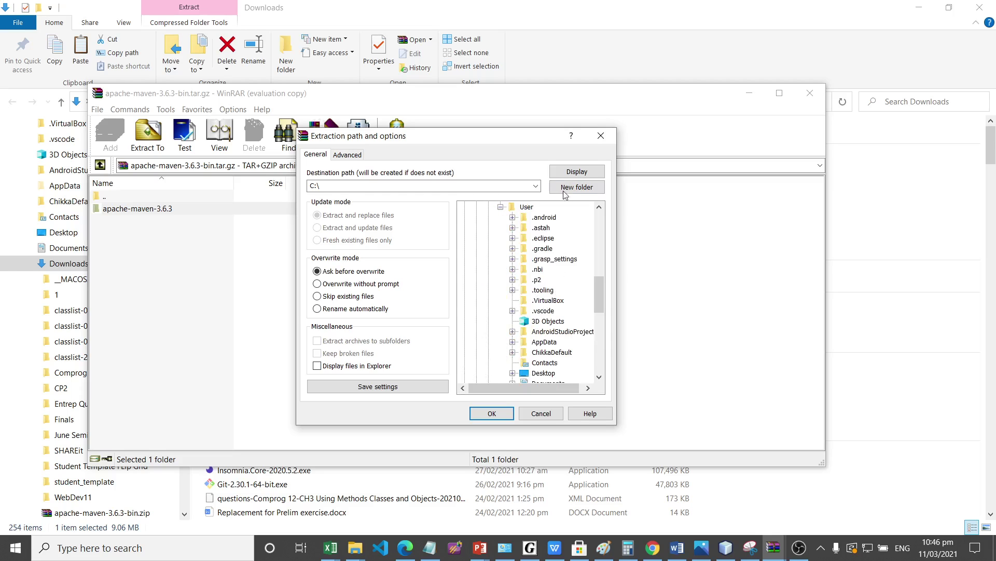
left_click(523, 207)
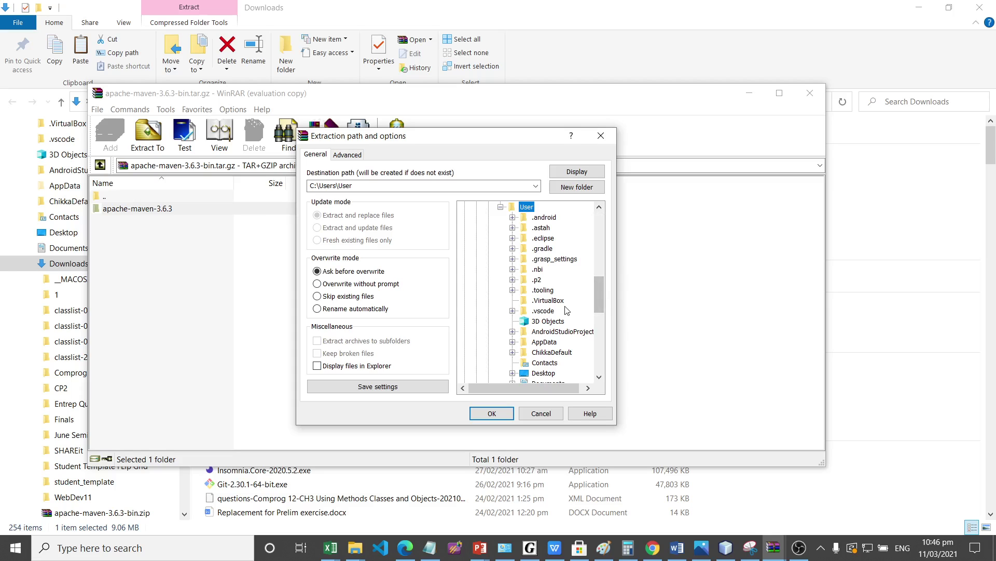
scroll(563, 269, "up", 1)
scroll(564, 269, "up", 1)
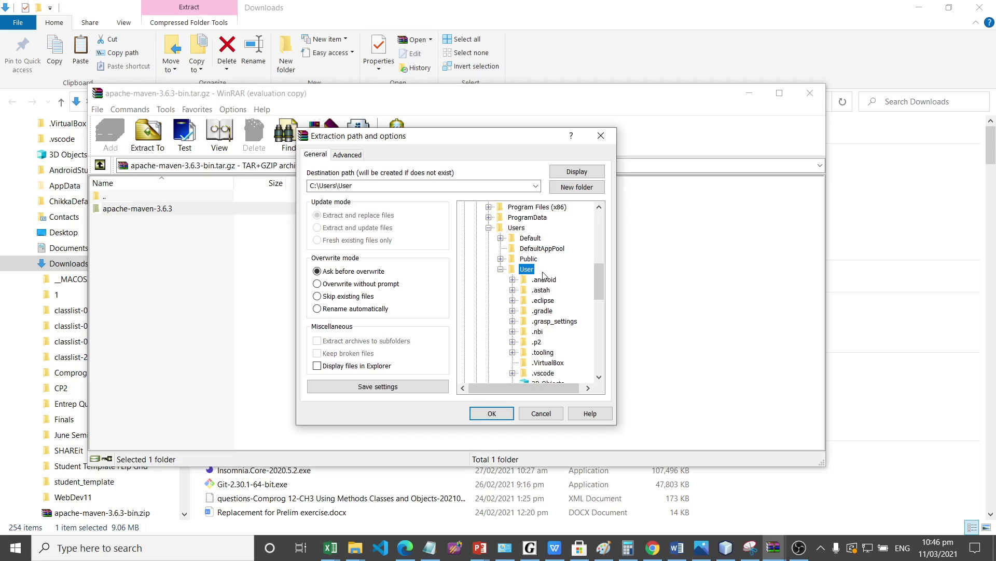
- Create a new folder named mvn inside the chosen destination and extract the Maven files into it
left_click(567, 187)
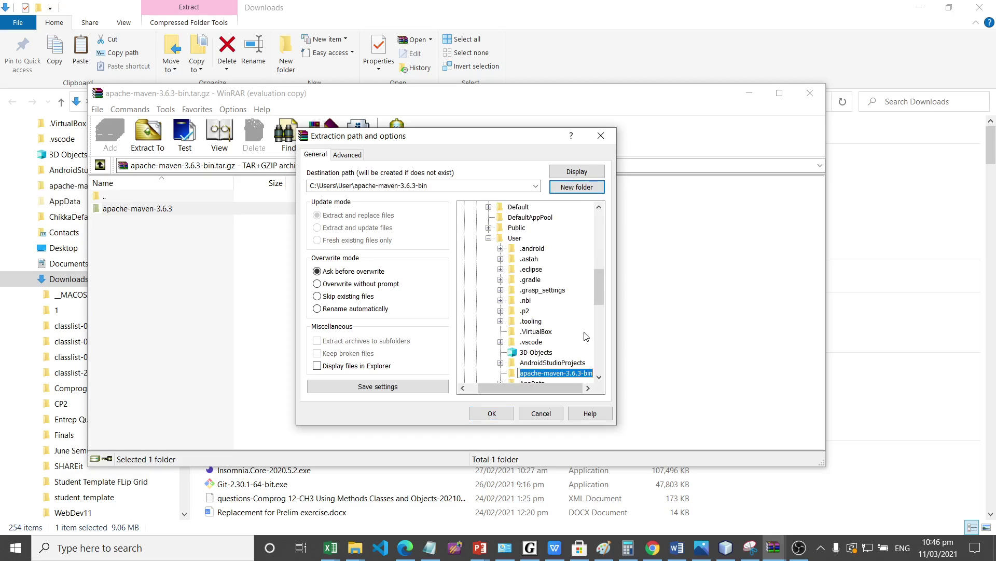
type("mvn")
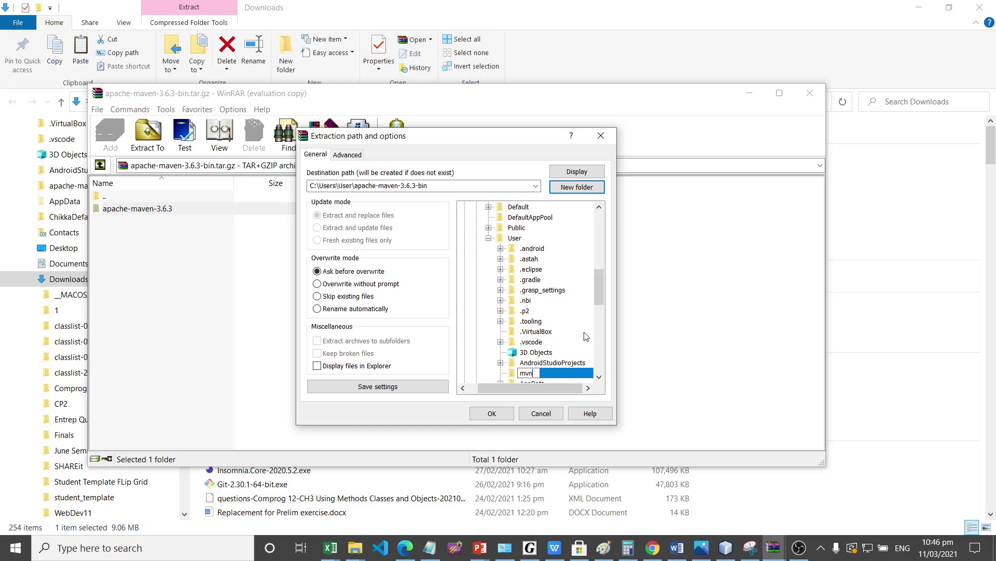
key("Return")
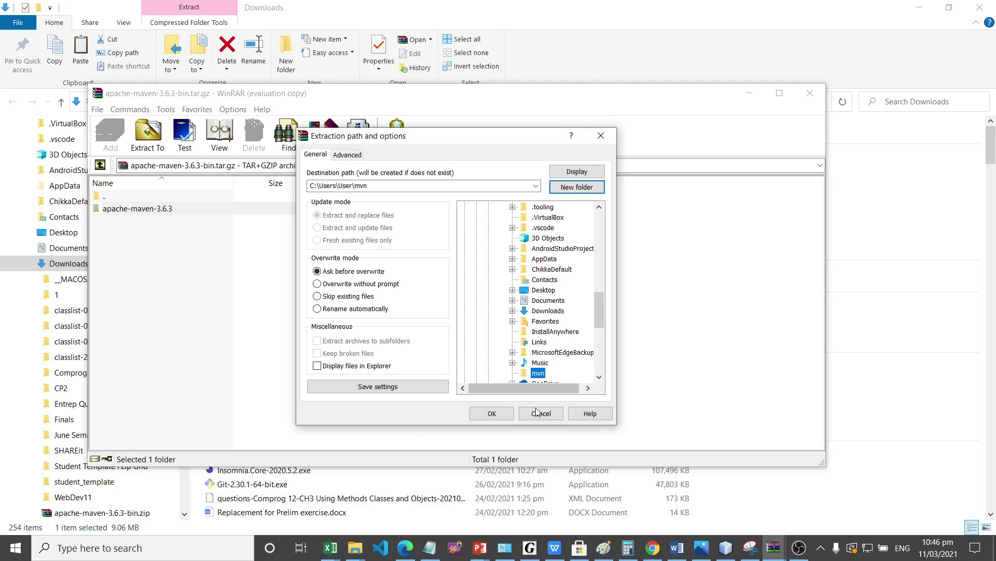
left_click(500, 416)
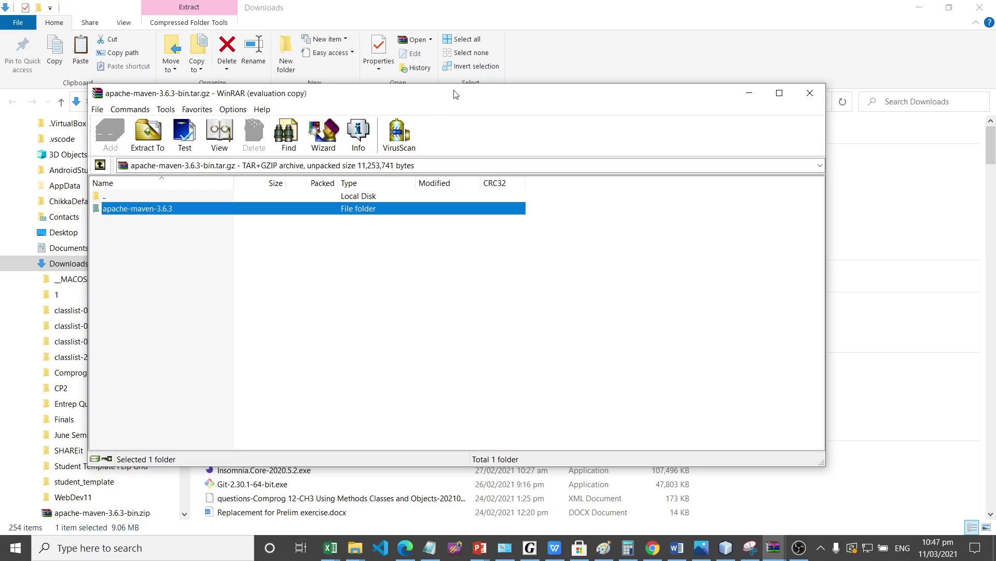
left_click_drag(429, 94, 551, 42)
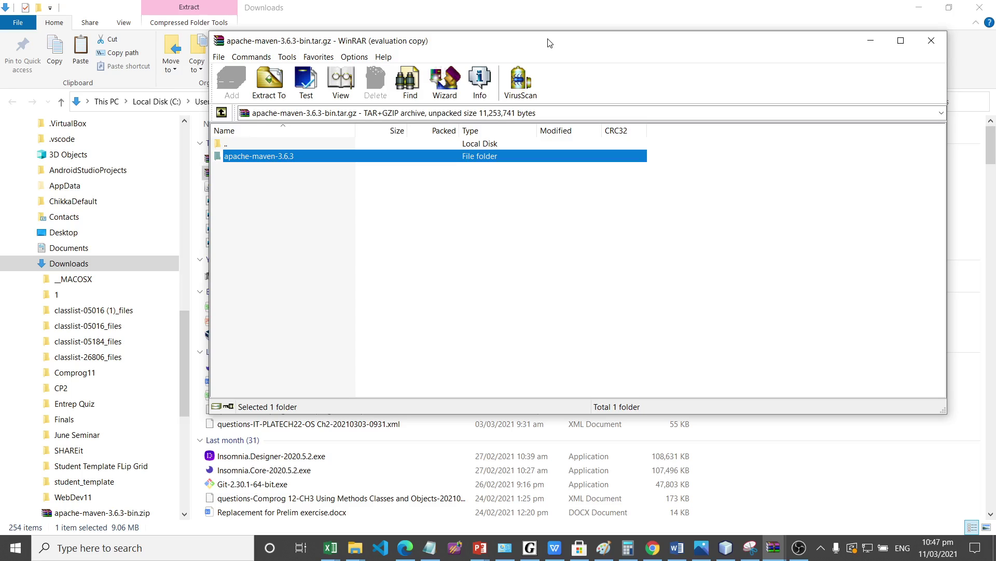
left_click(335, 278)
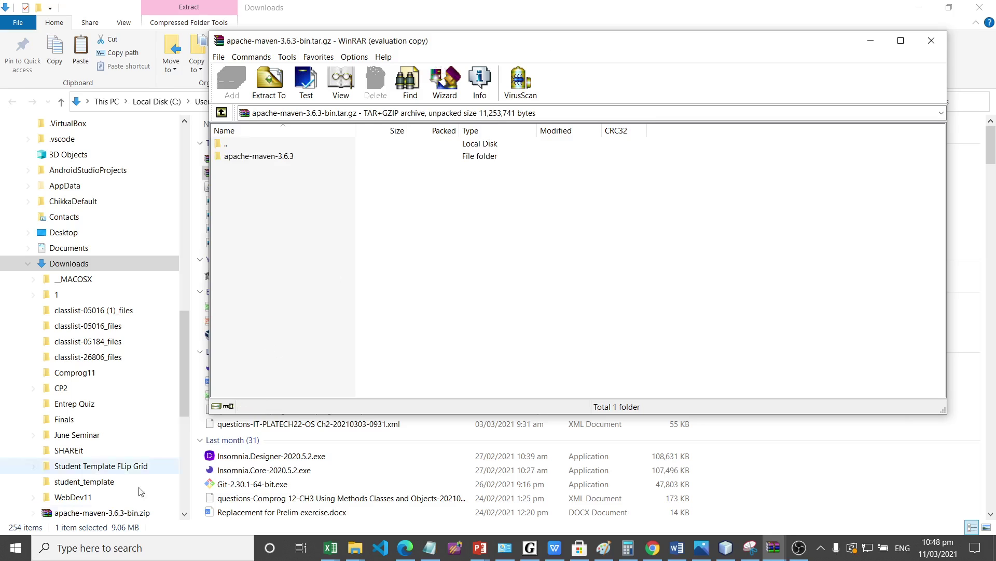
- Search Windows for "envi", open the system properties and bring up the Environment Variables dialog with its system variables
left_click(124, 551)
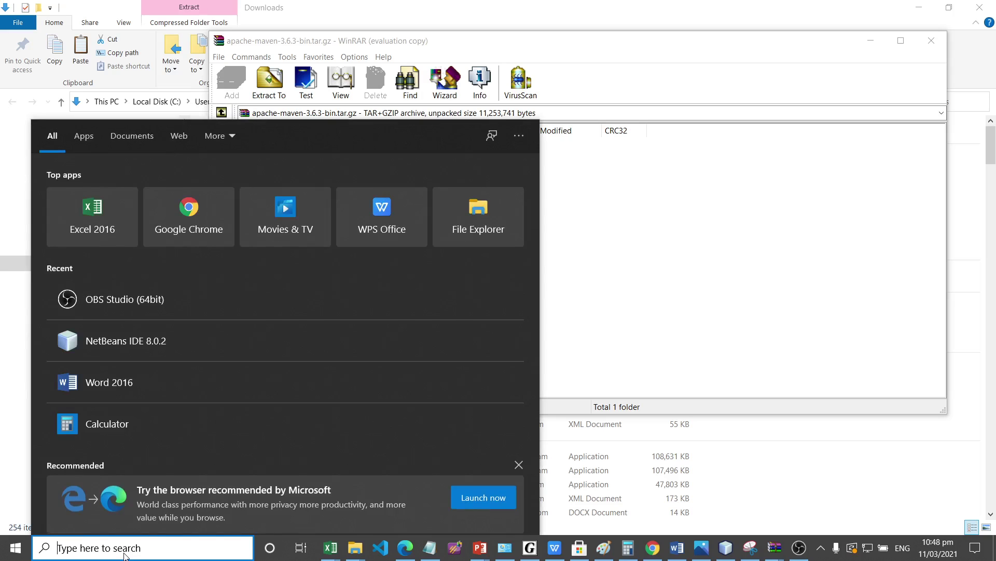
type("envi")
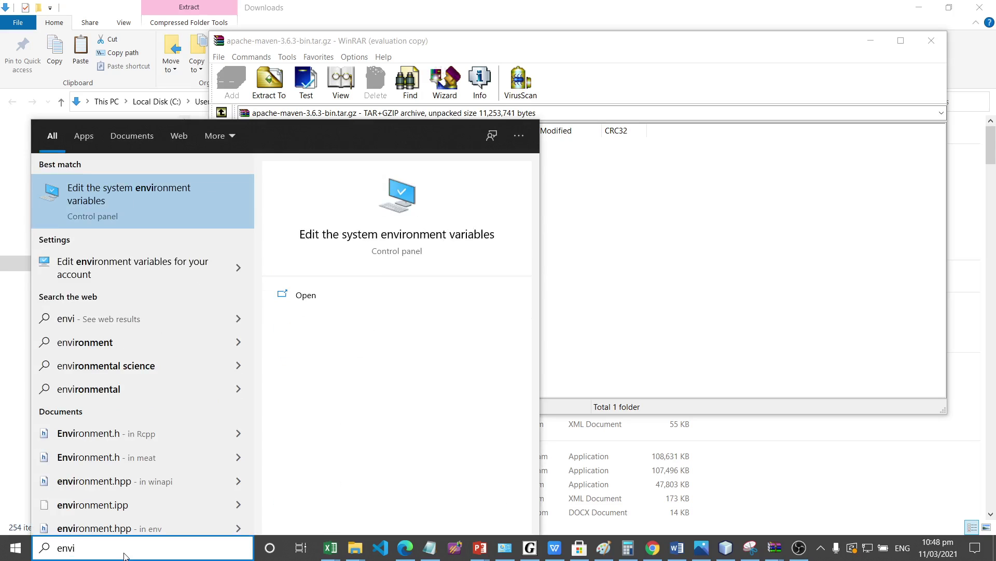
key("Escape")
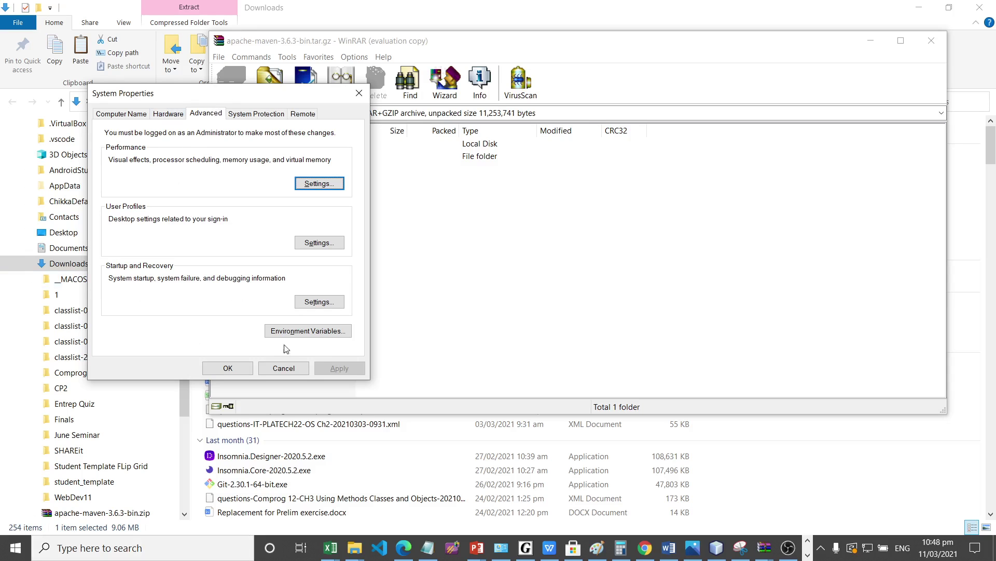
left_click(299, 334)
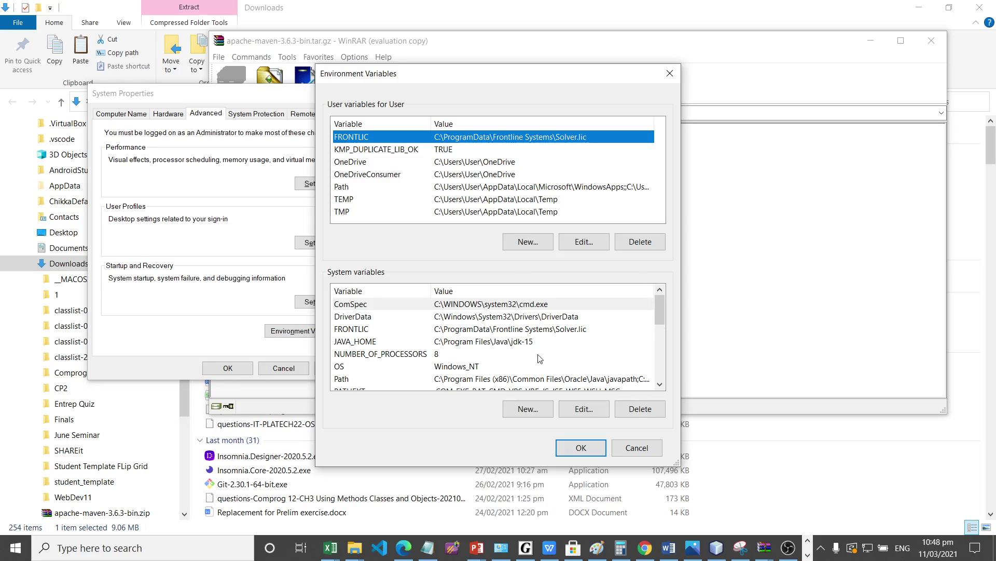
left_click_drag(658, 309, 620, 322)
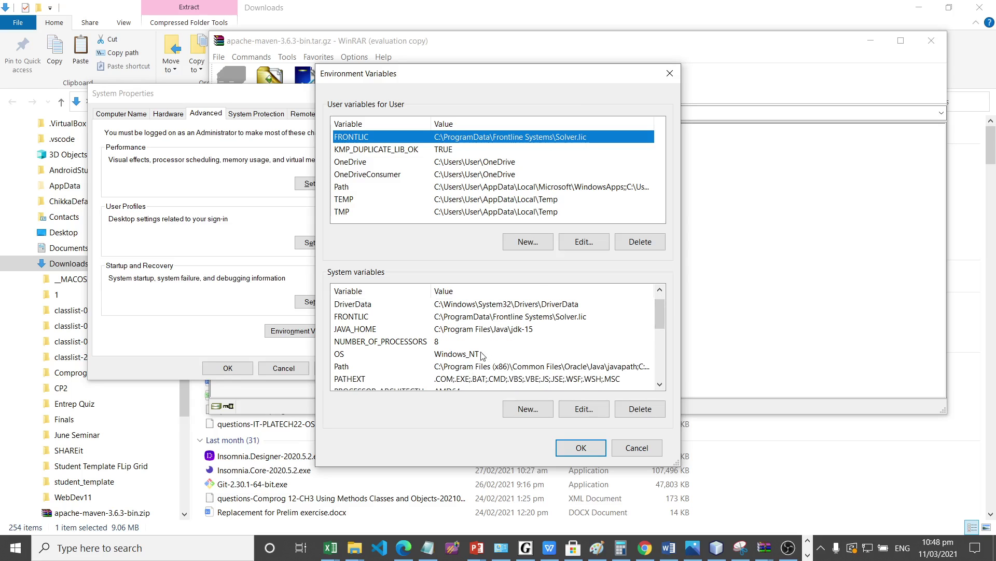
- Start a new system variable and name it JAVA_HOME
left_click(482, 379)
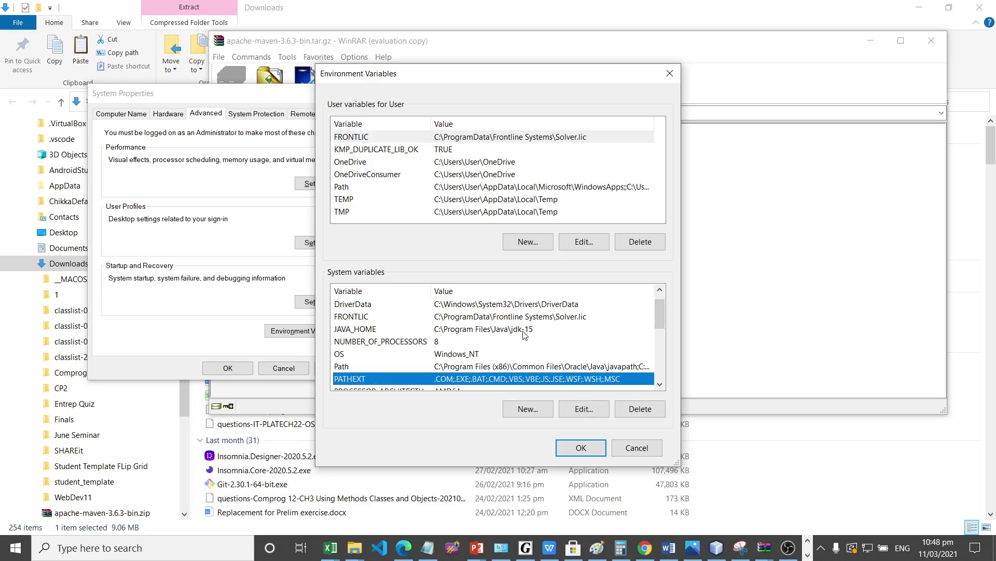
scroll(524, 333, "down", 1)
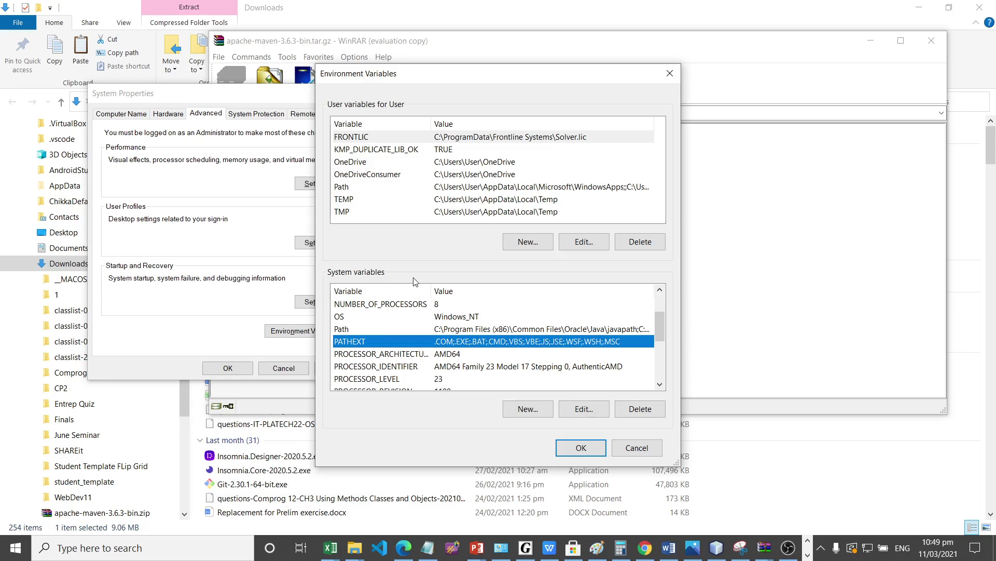
left_click(525, 413)
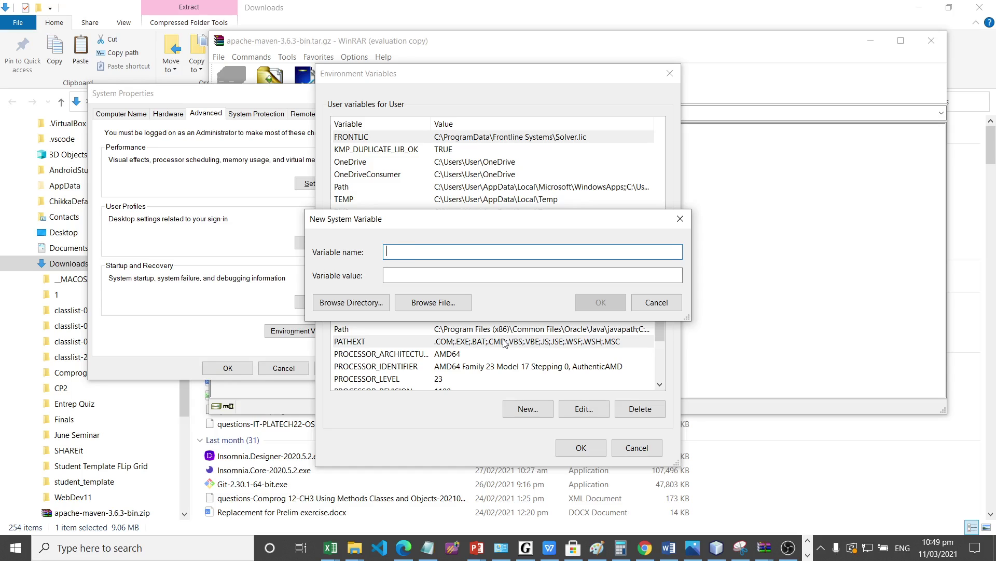
type("JAVA_HOME")
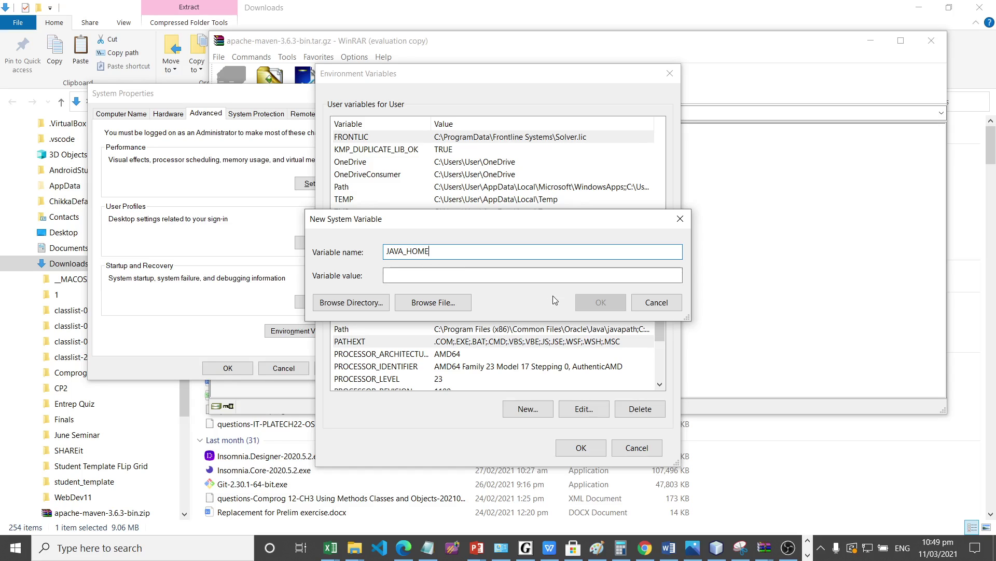
left_click(486, 273)
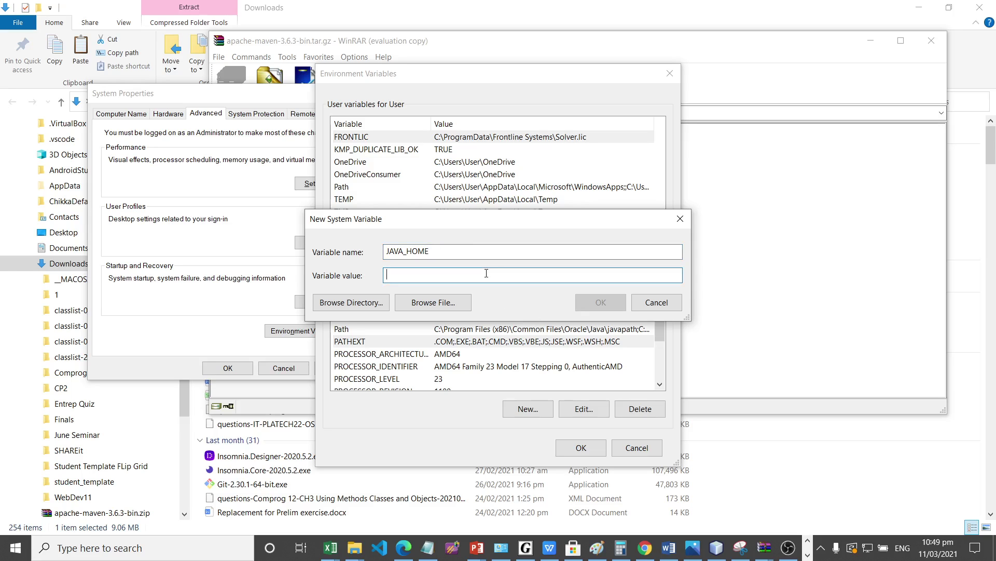
- Browse for the variable's directory and expand C:\Program Files\Java in the folder tree
left_click(357, 302)
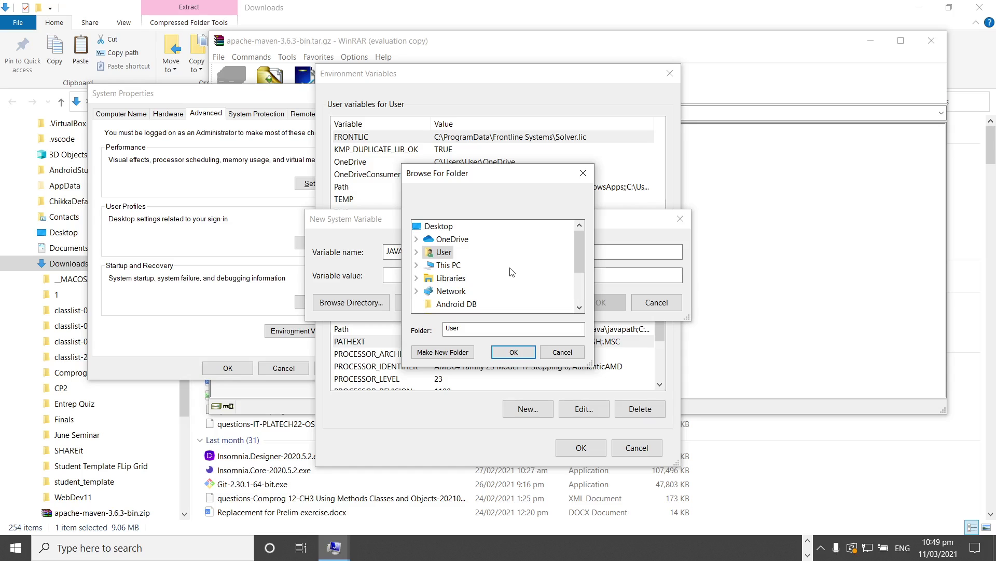
left_click(416, 264)
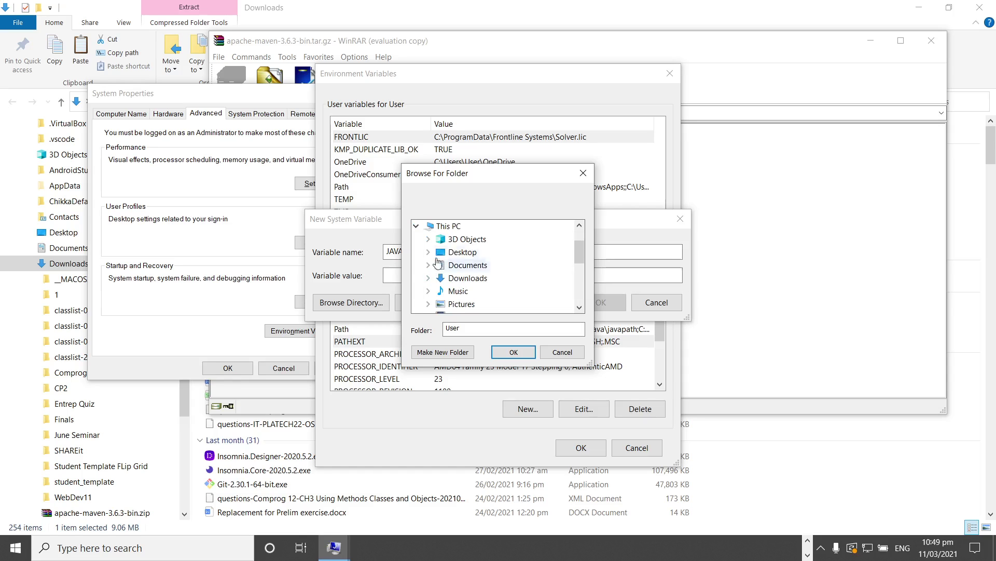
scroll(435, 265, "down", 2)
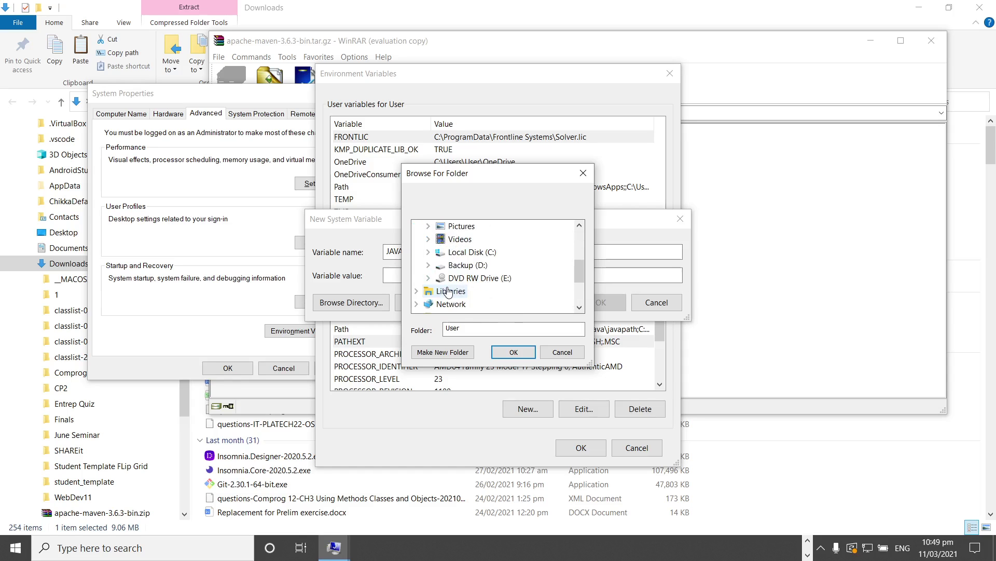
left_click(428, 252)
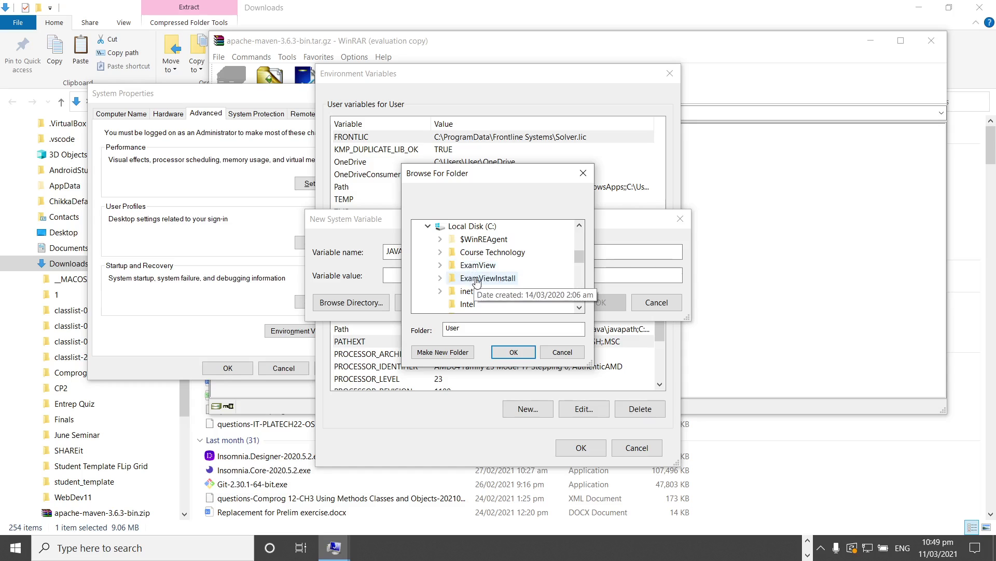
scroll(477, 280, "down", 2)
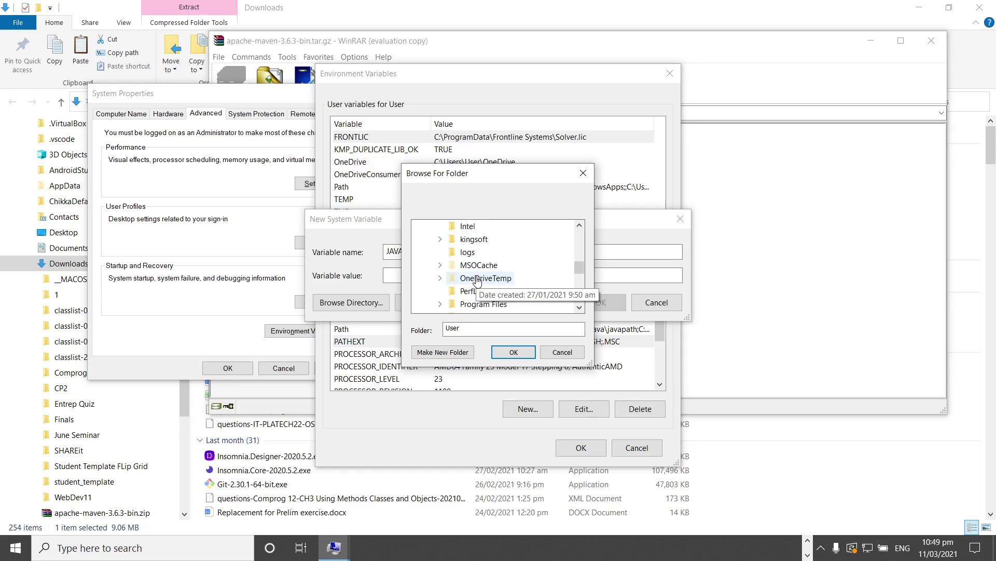
left_click(440, 304)
scroll(519, 280, "down", 1)
scroll(521, 286, "down", 1)
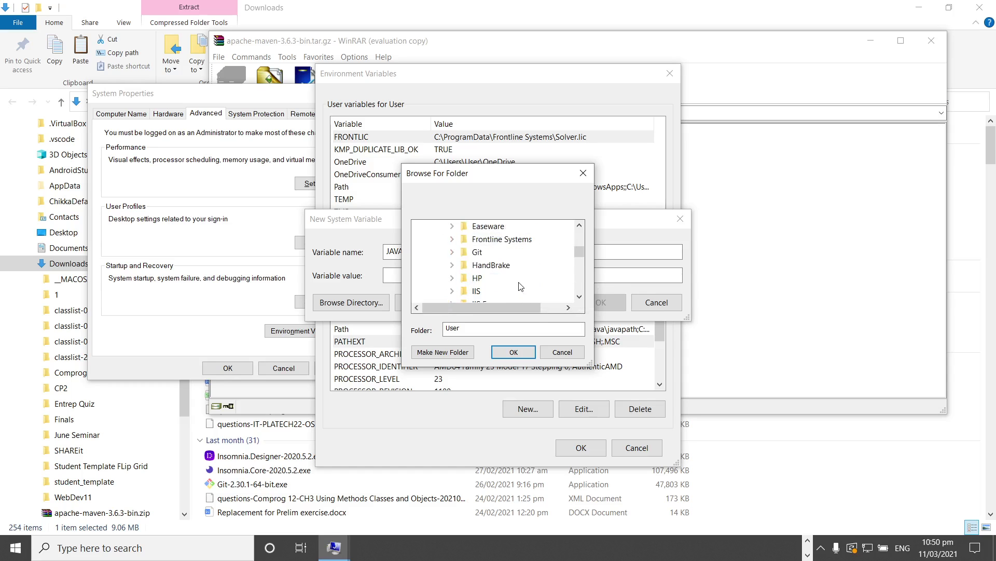
scroll(520, 286, "down", 1)
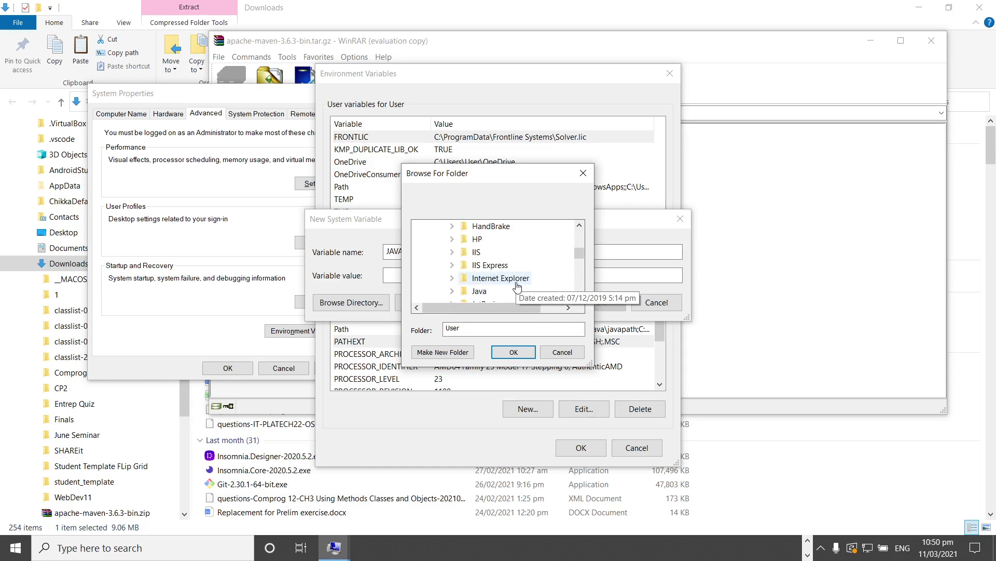
left_click(453, 293)
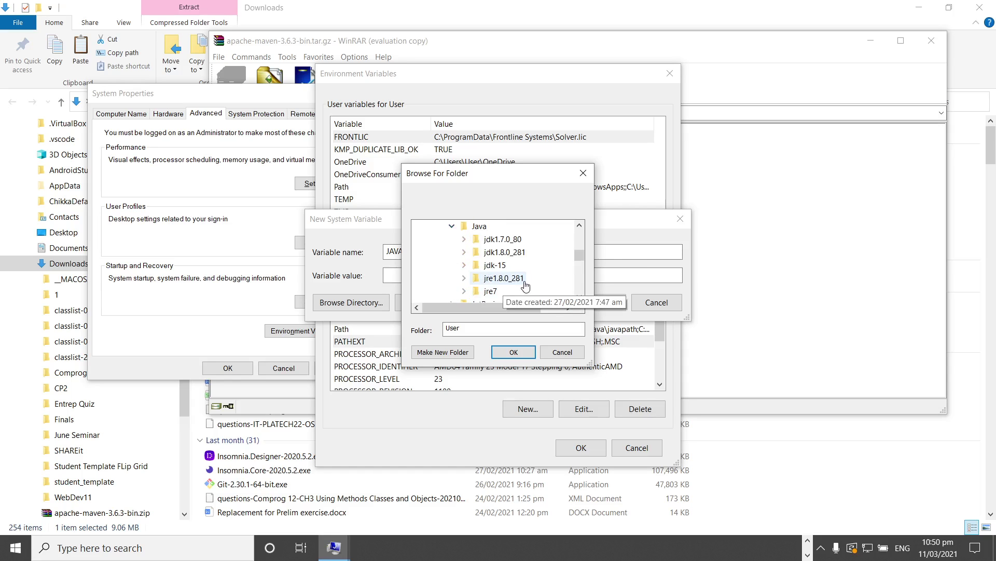
- Choose the jdk1.8.0_281 folder as the JAVA_HOME directory and confirm it
double_click(502, 279)
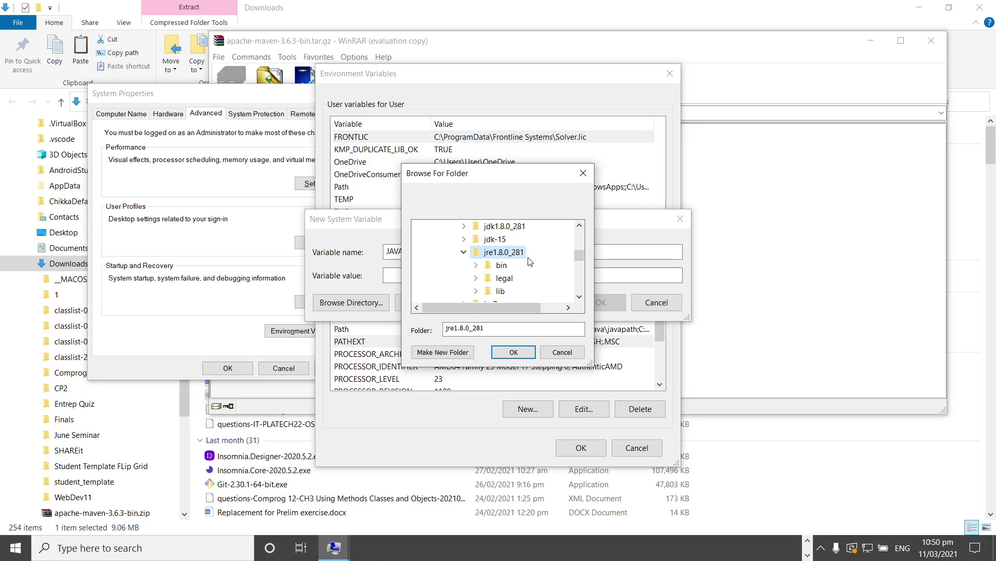
scroll(531, 261, "up", 1)
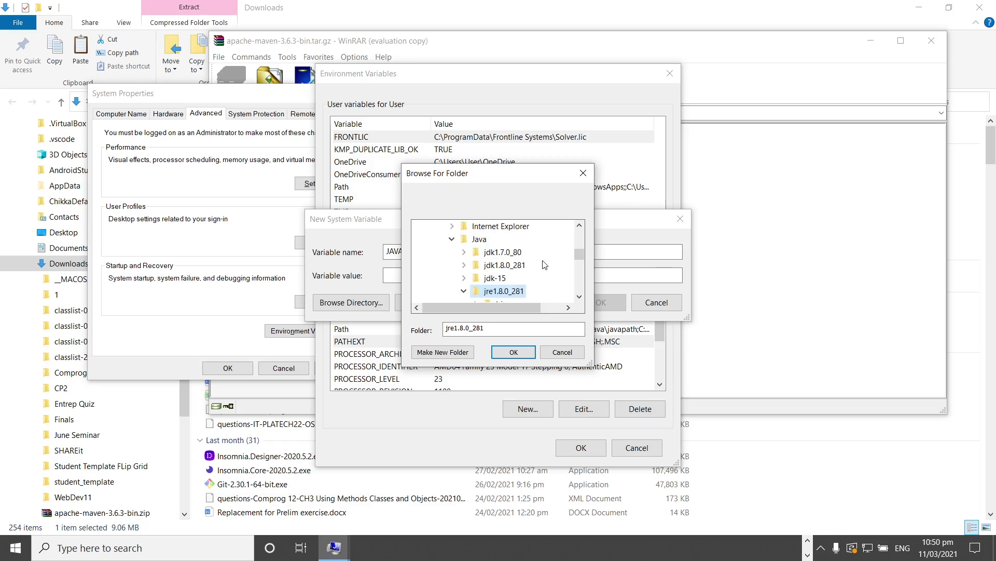
double_click(493, 266)
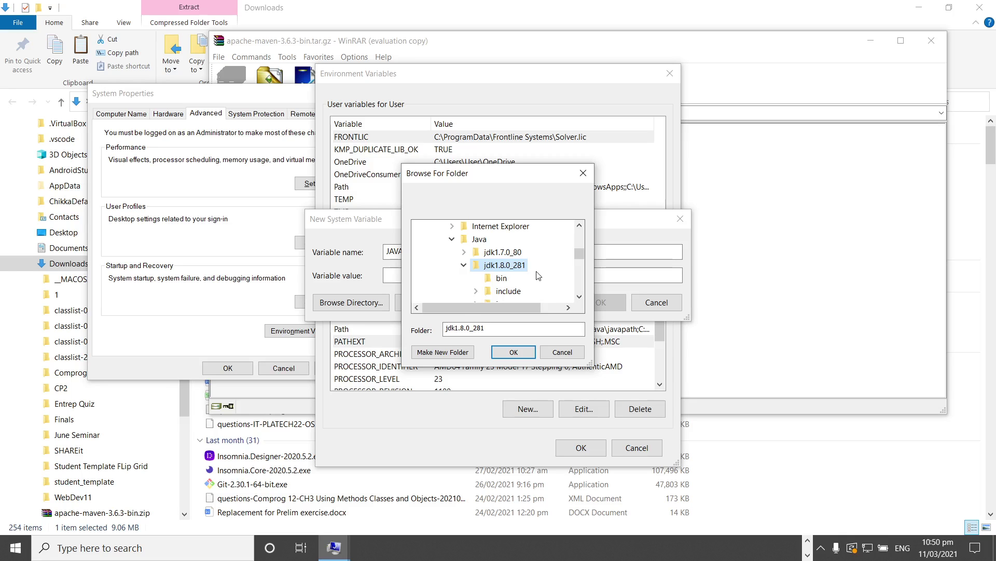
scroll(539, 276, "down", 1)
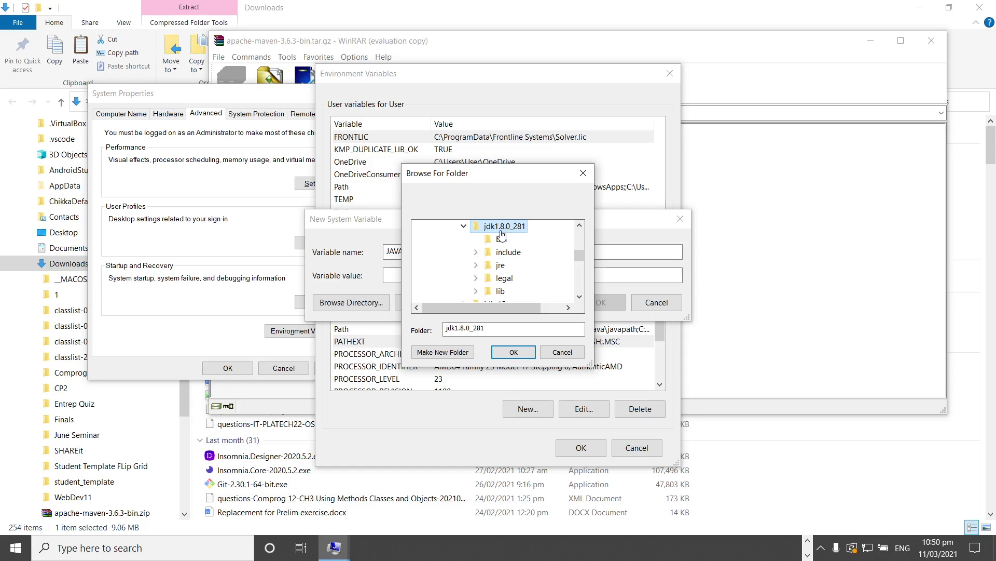
left_click(501, 351)
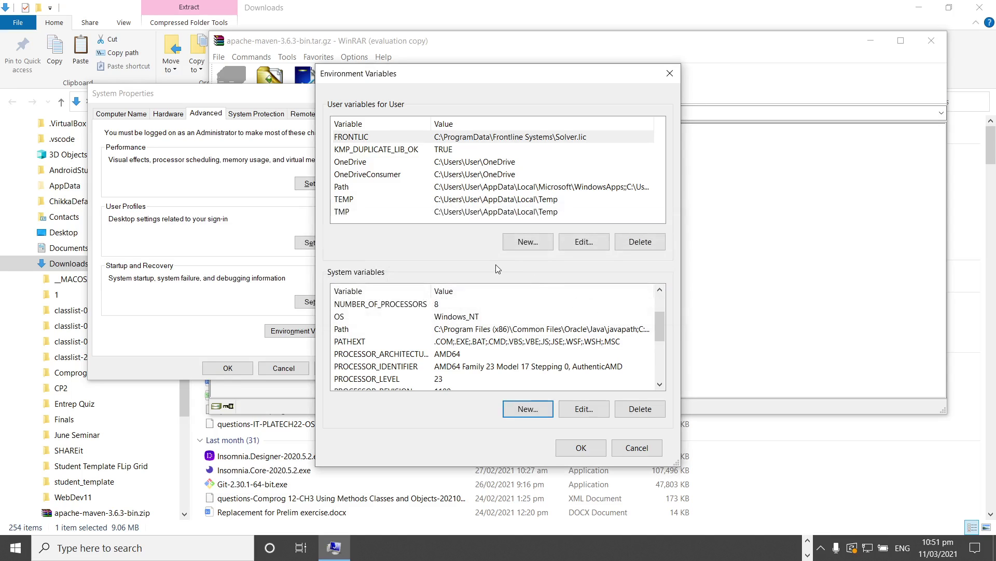
- Edit the user Path variable, add a new entry and start browsing for its folder
left_click(358, 190)
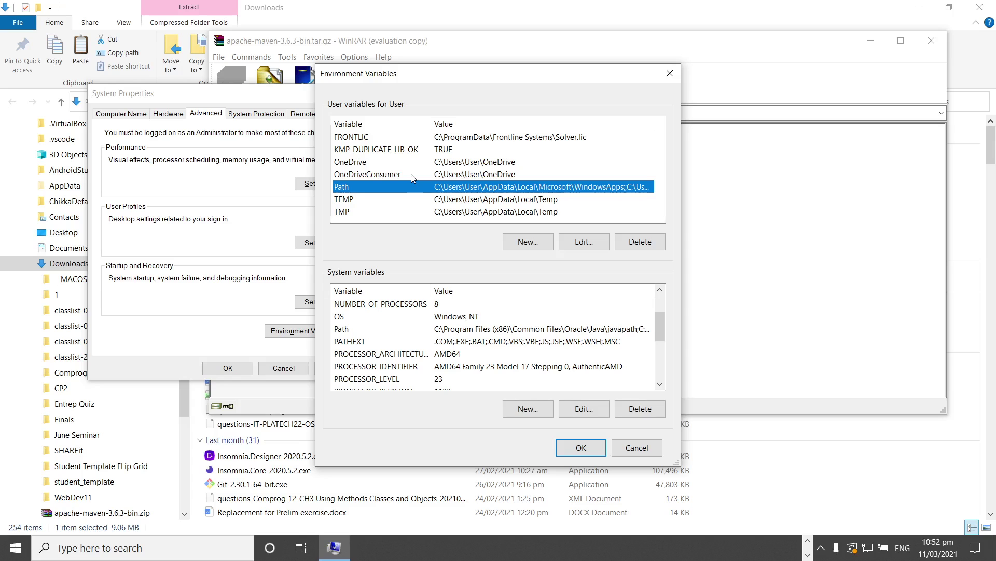
left_click(582, 243)
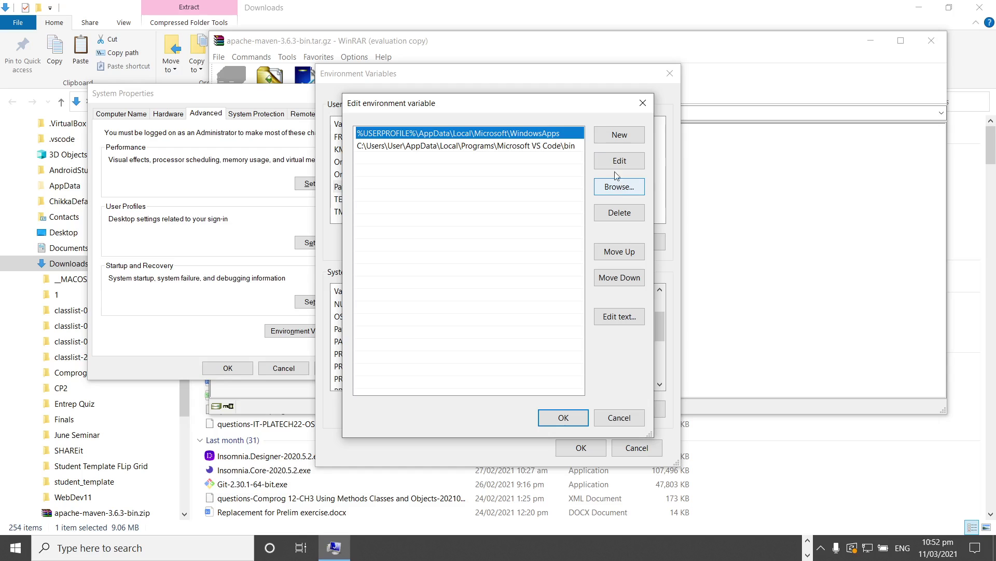
left_click(619, 136)
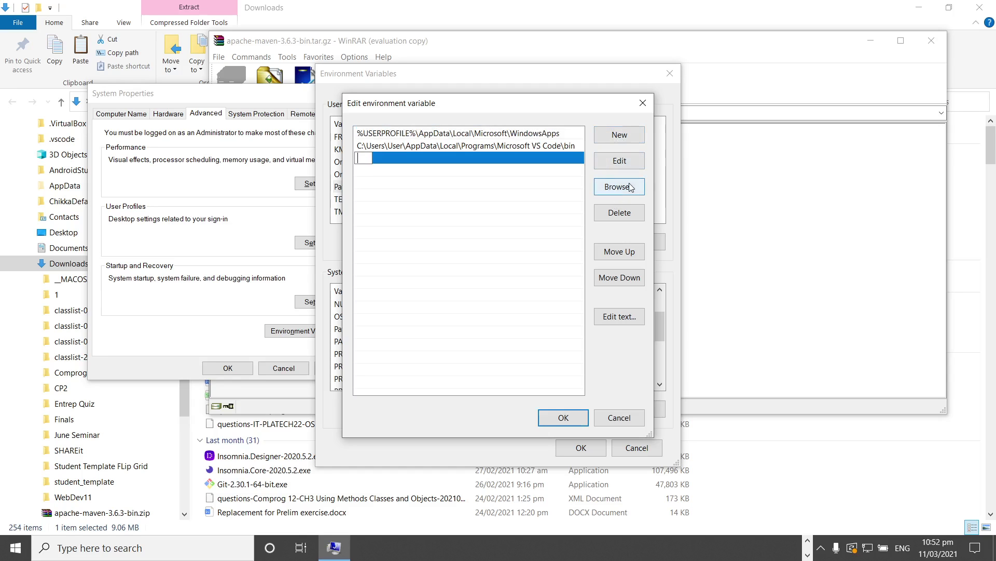
left_click(615, 194)
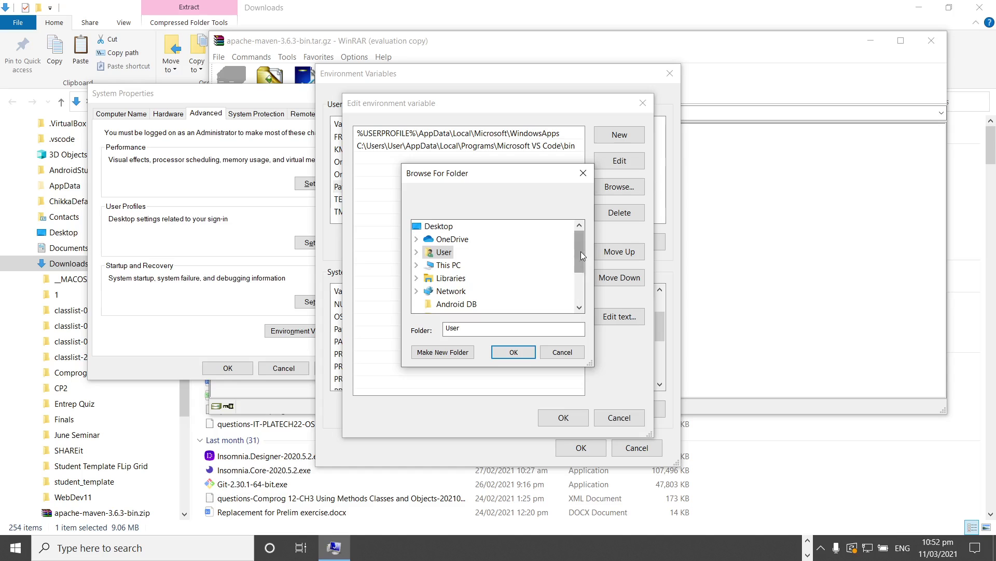
- Expand the C:\Users\User folder in the folder tree and find the mvn folder inside it
mouse_move(581, 251)
left_mouse_down()
mouse_move(574, 292)
mouse_move(574, 250)
left_mouse_up()
left_click(416, 264)
scroll(580, 265, "down", 2)
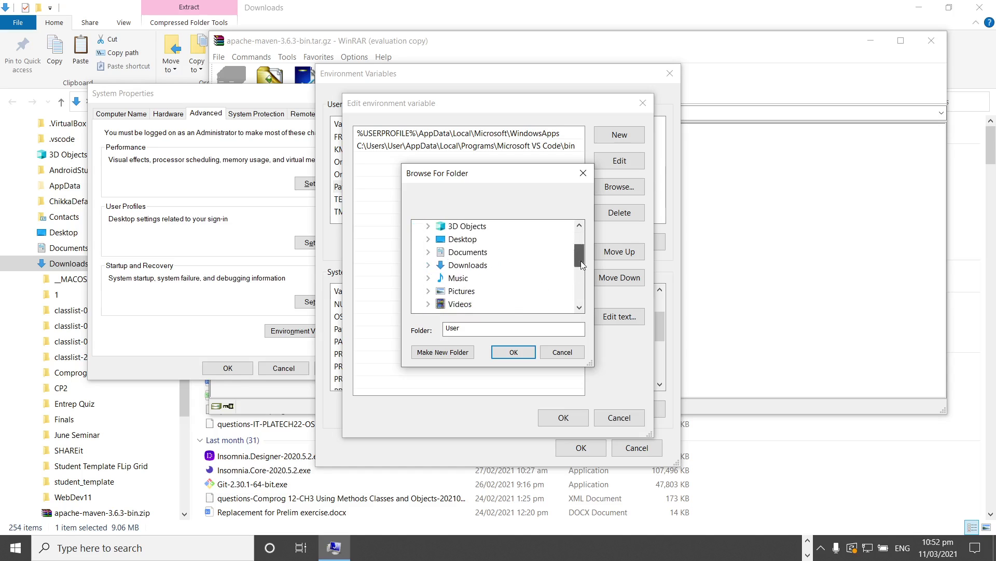
left_click(429, 266)
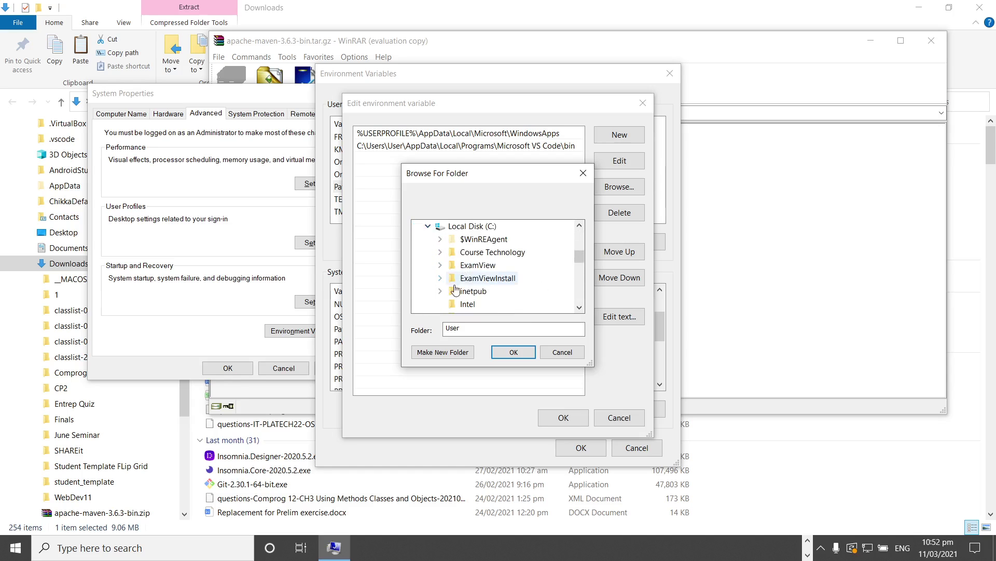
scroll(463, 271, "down", 1)
scroll(540, 279, "down", 1)
scroll(540, 279, "down", 1)
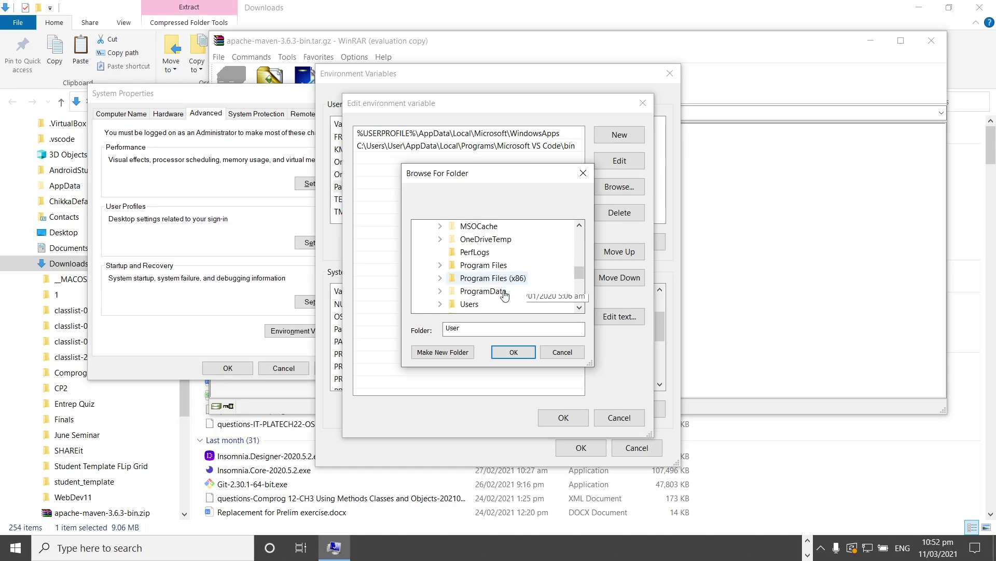
double_click(474, 304)
scroll(512, 276, "down", 2)
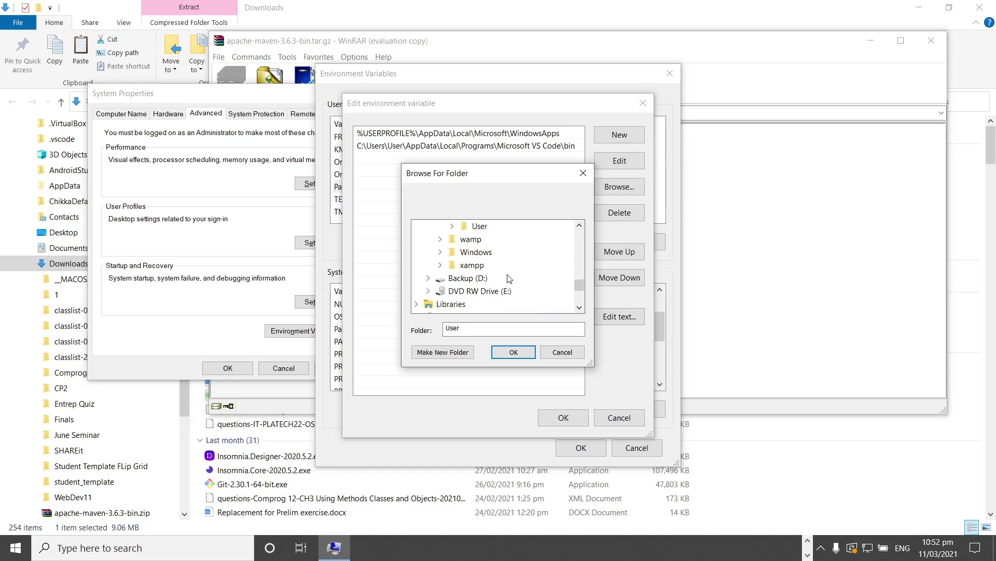
scroll(502, 279, "up", 1)
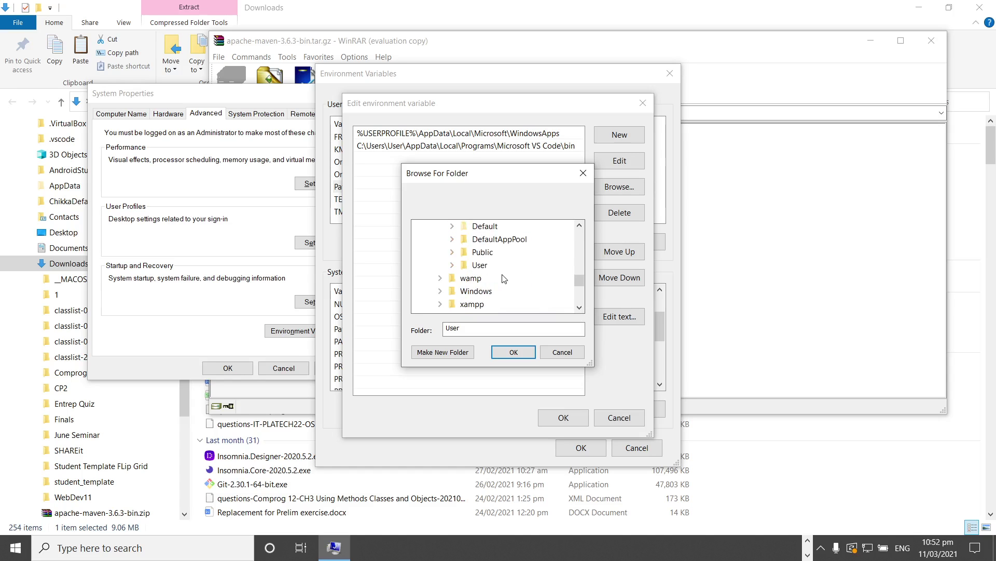
left_click(453, 264)
scroll(524, 279, "down", 2)
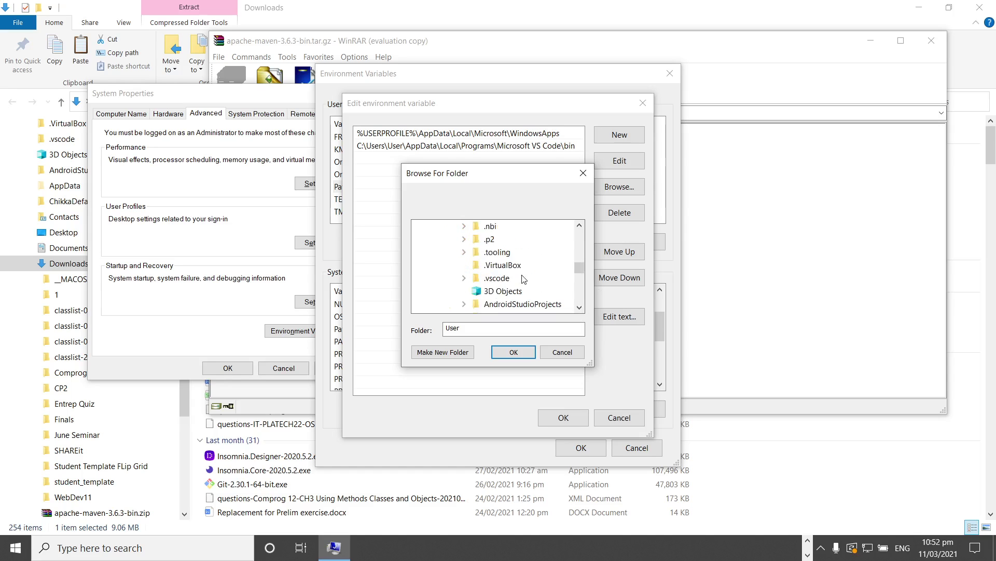
scroll(524, 279, "down", 4)
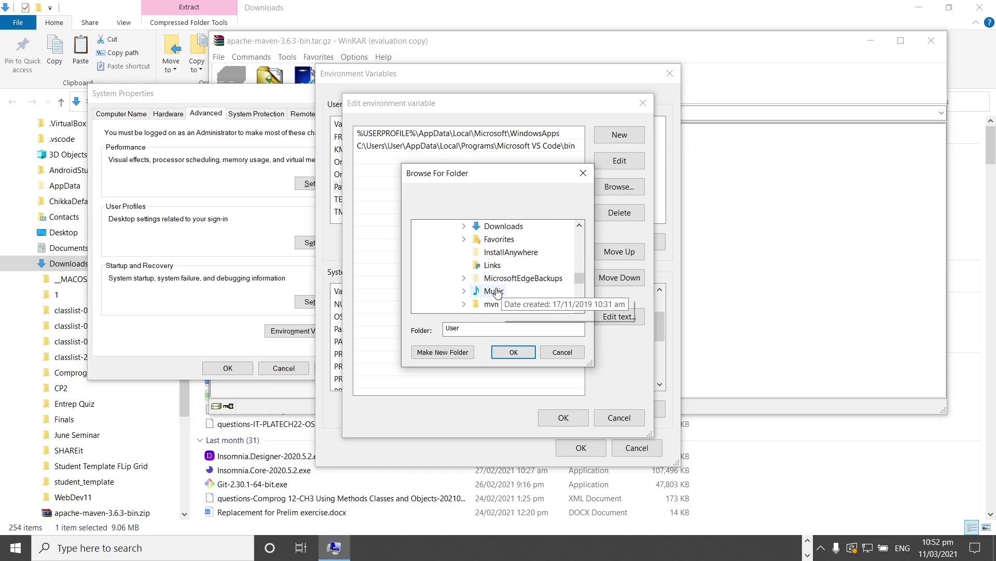
- Set the new Path entry to the mvn\apache-maven-3.6.3\bin folder and save the environment variables
double_click(500, 305)
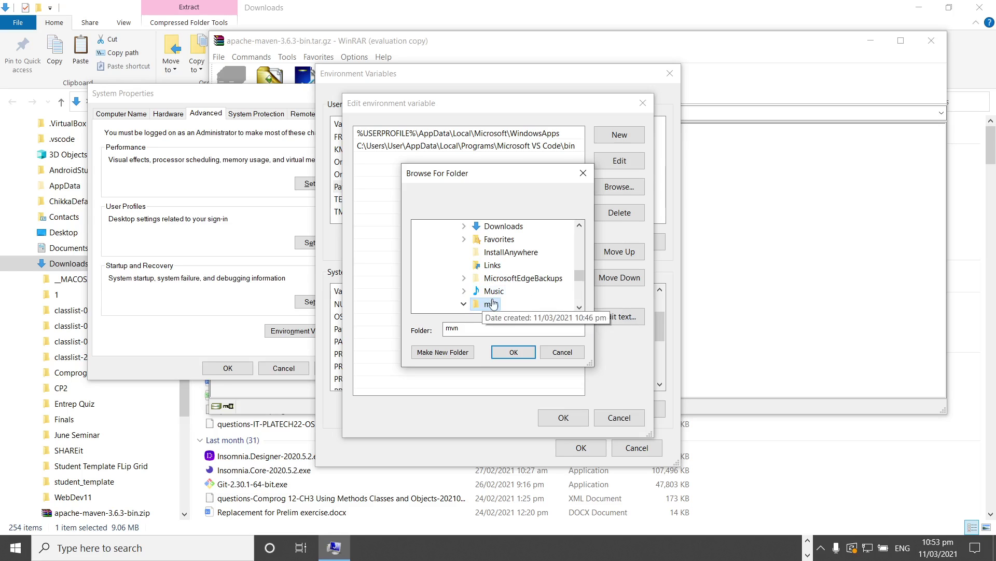
scroll(517, 292, "down", 1)
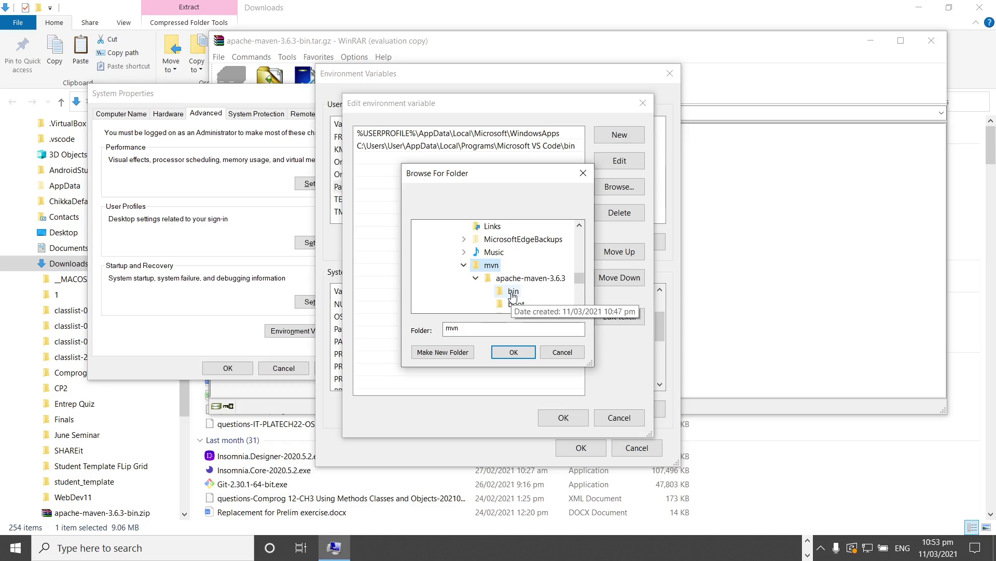
left_click(512, 292)
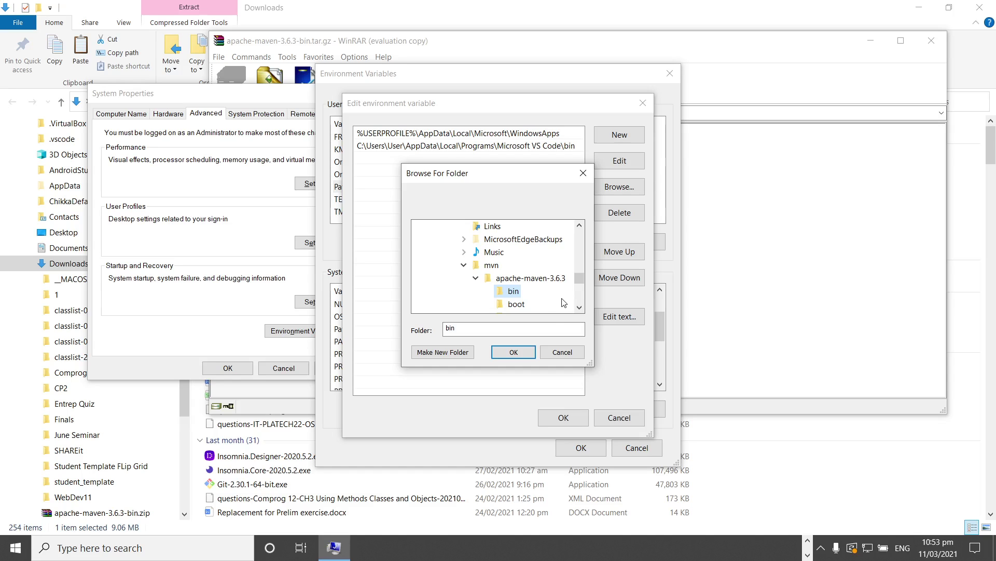
left_click(511, 355)
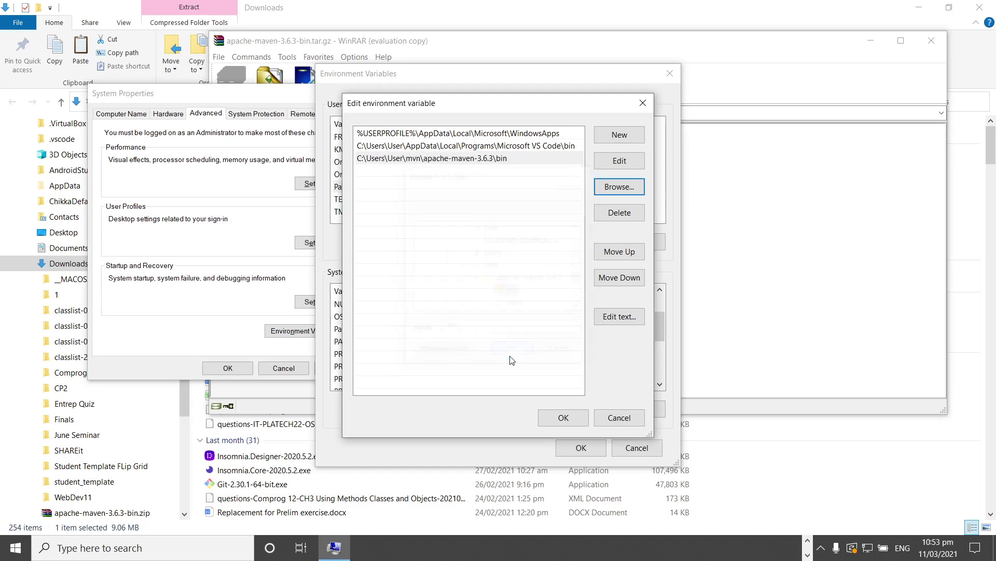
left_click(565, 415)
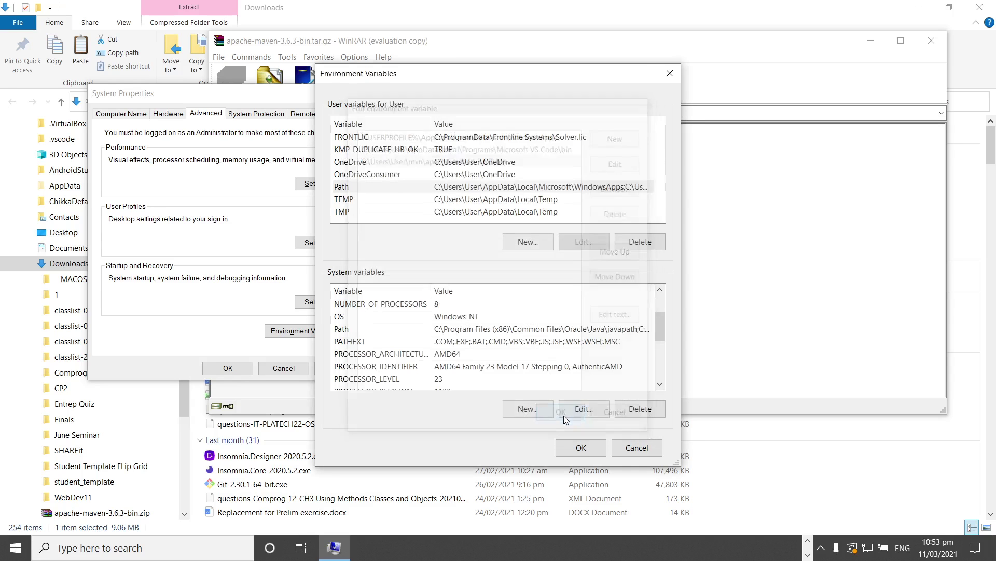
left_click(580, 446)
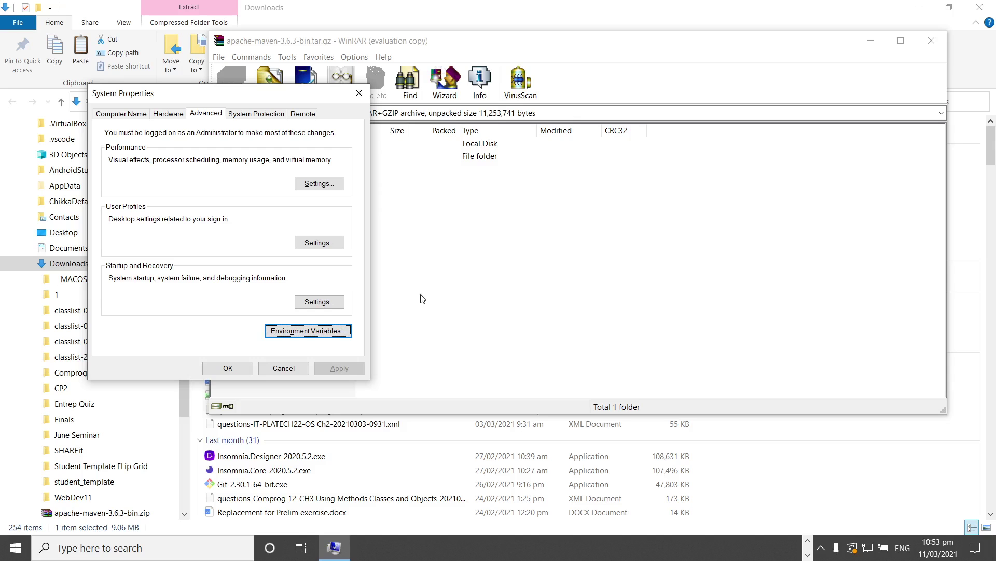
- Confirm and close the System Properties dialog, and open a Command Prompt window
left_click(227, 369)
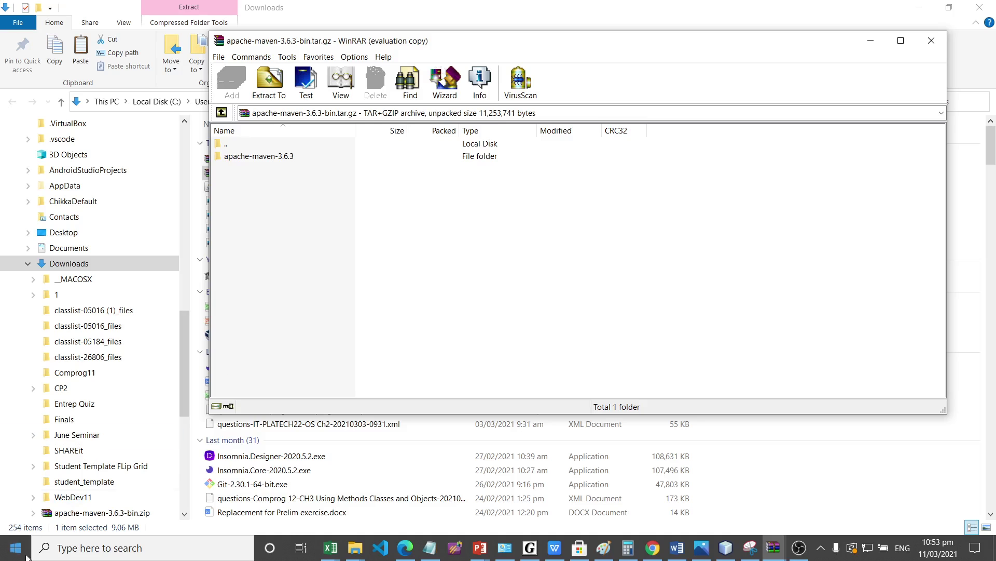
left_click(93, 550)
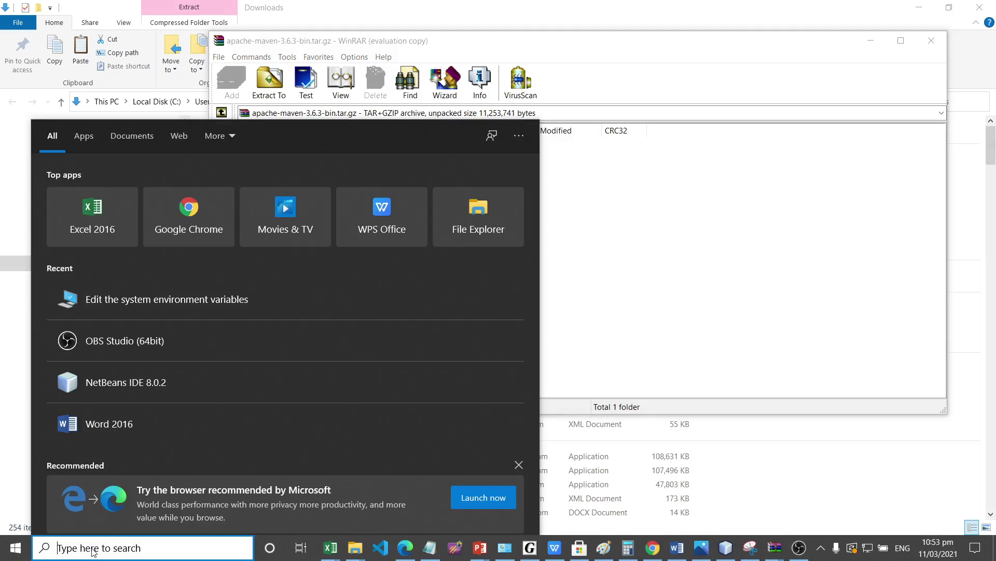
type("CMD")
key("Return")
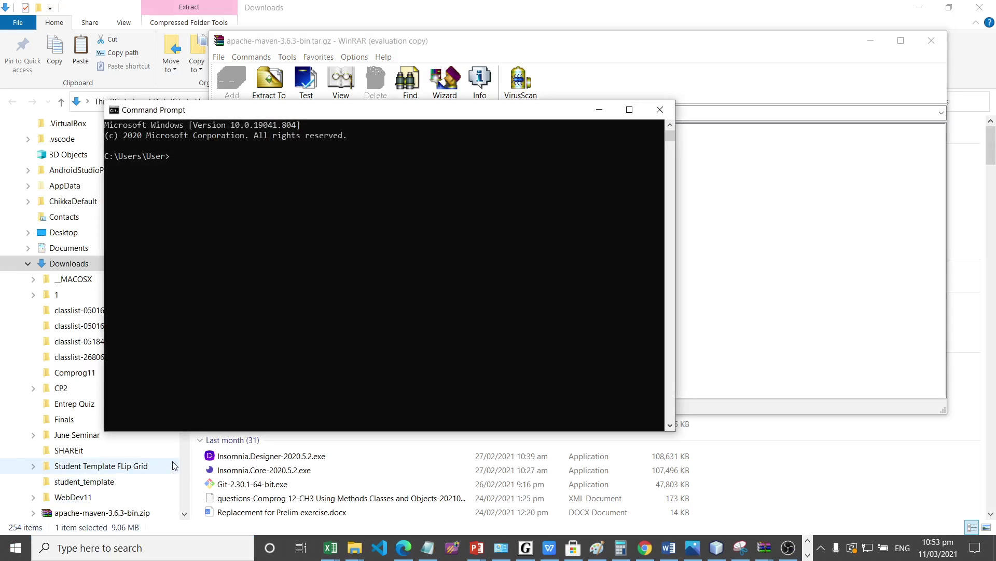
- Check the Maven installation by running mvn -v in the Command Prompt
type("MVN")
key("BackSpace")
key("BackSpace")
key("BackSpace")
type("mvn -v")
key("Return")
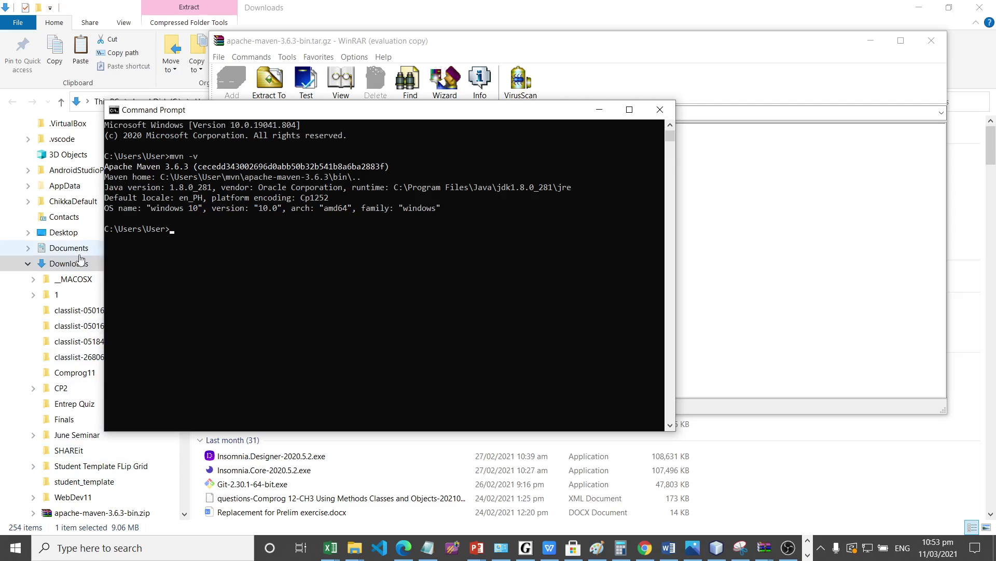
- Examine the Maven home path, platform encoding and operating system details in the version output
left_click_drag(175, 178, 343, 178)
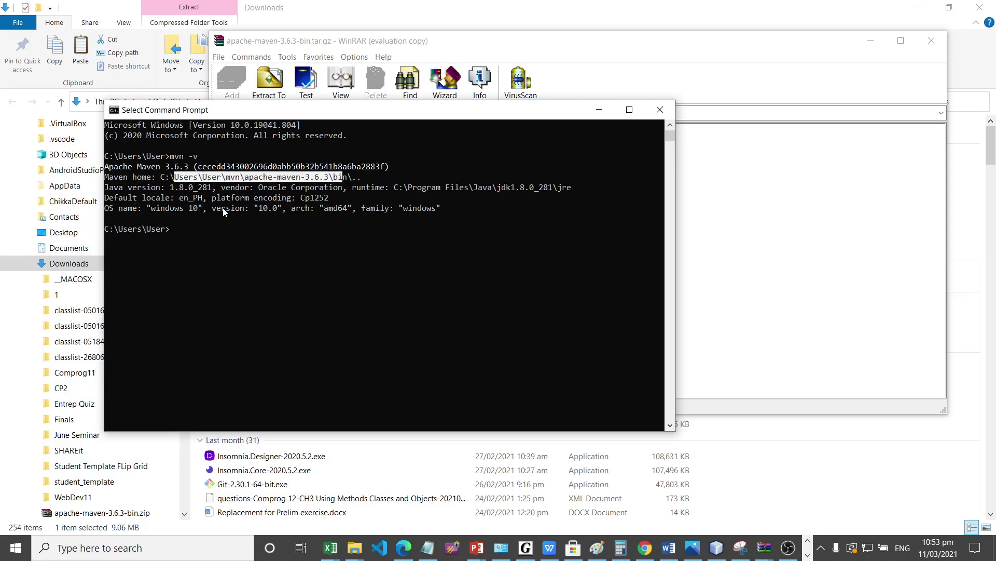
left_click_drag(165, 207, 284, 213)
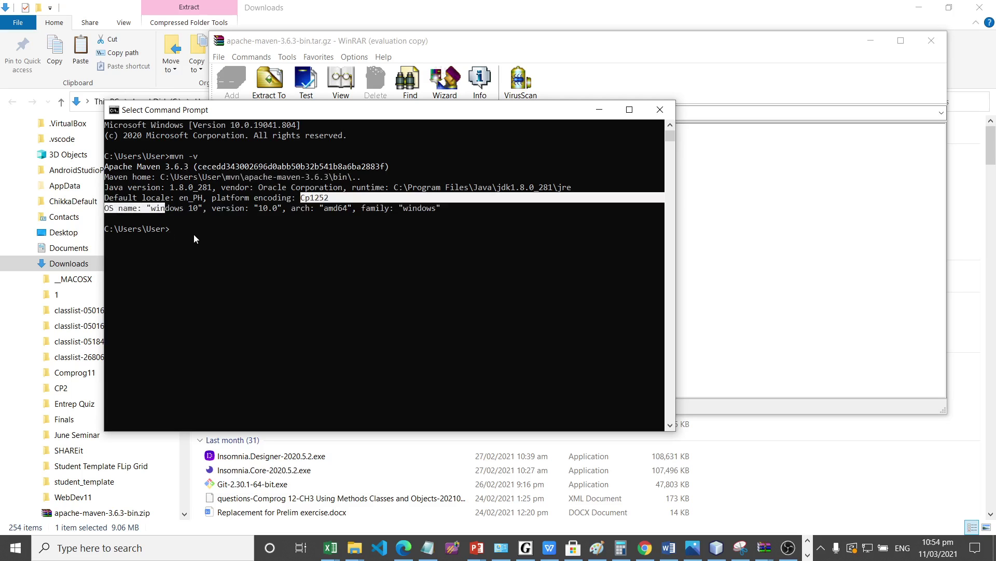
left_click(259, 241)
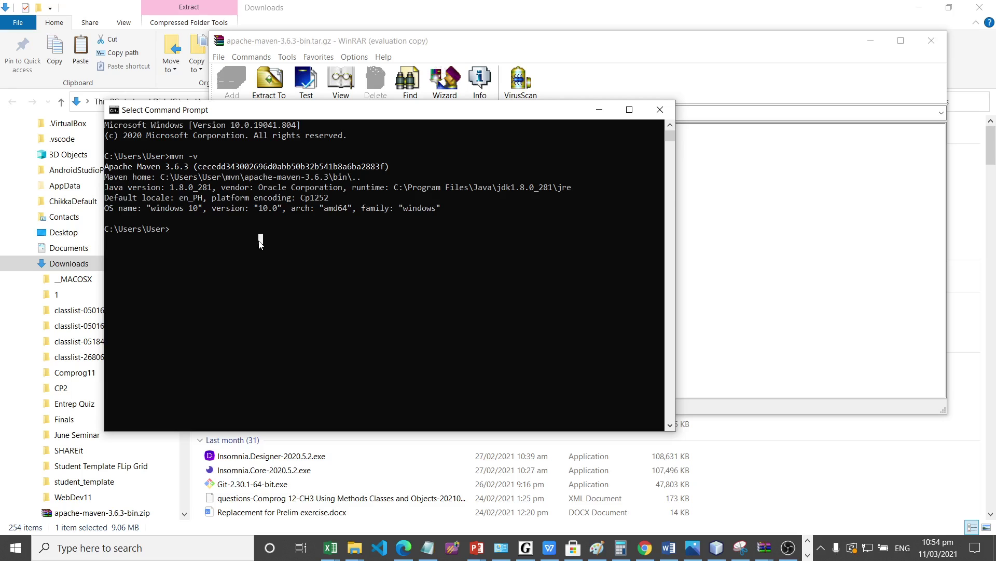